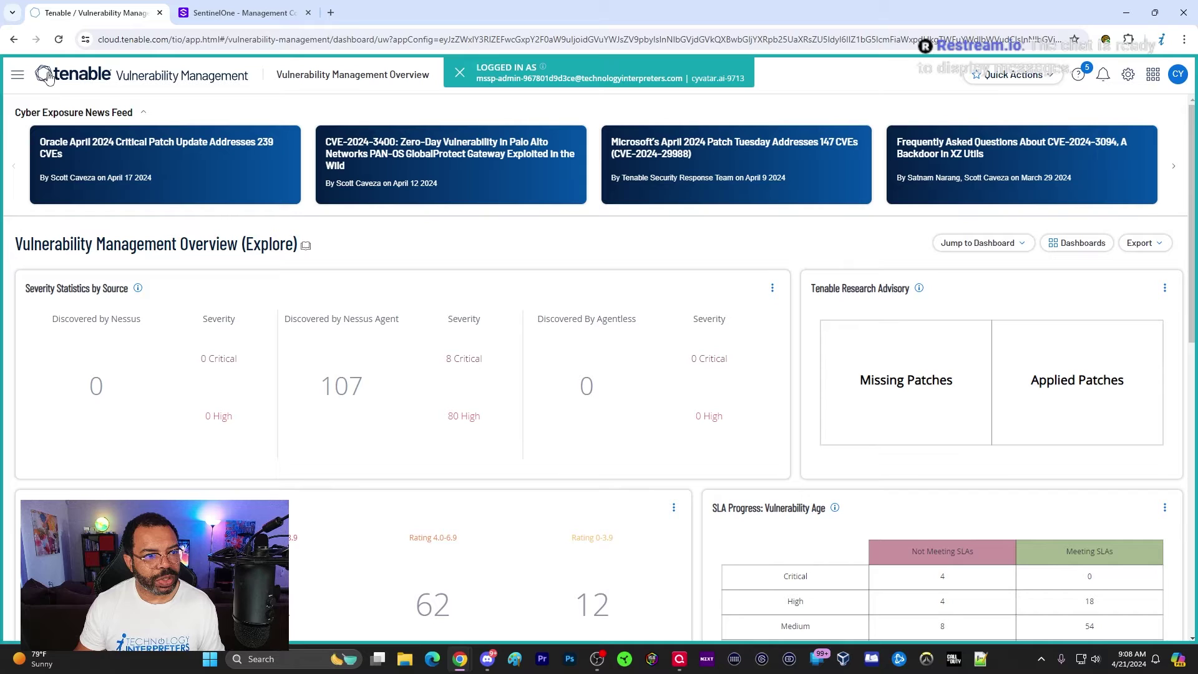
# Go to Act > Remediation and switch between Projects and Goals, ending on the empty Remediation Goals list
pyautogui.click(9, 75)
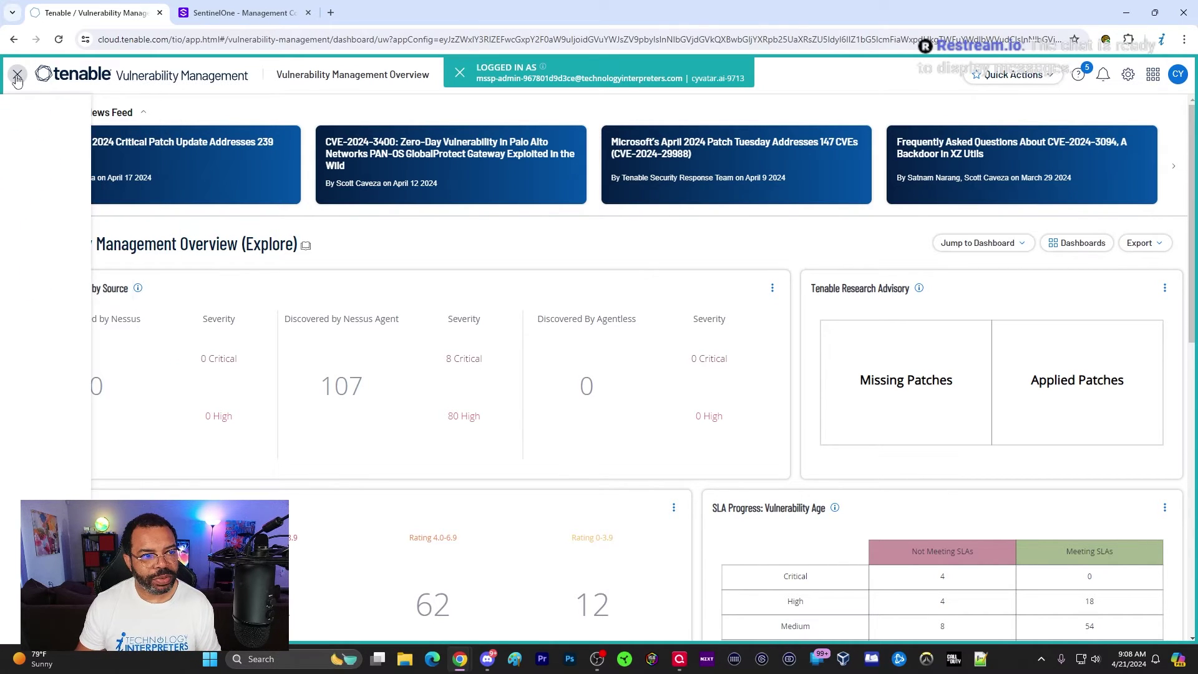
pyautogui.click(55, 268)
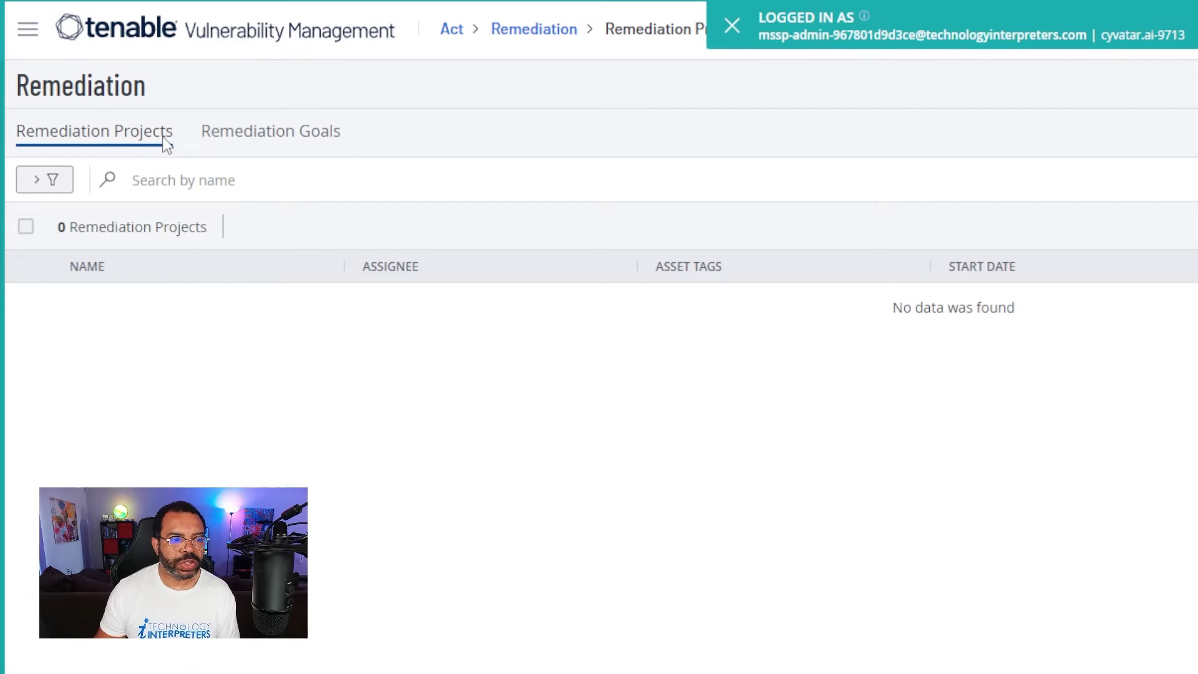
pyautogui.click(278, 134)
pyautogui.click(128, 149)
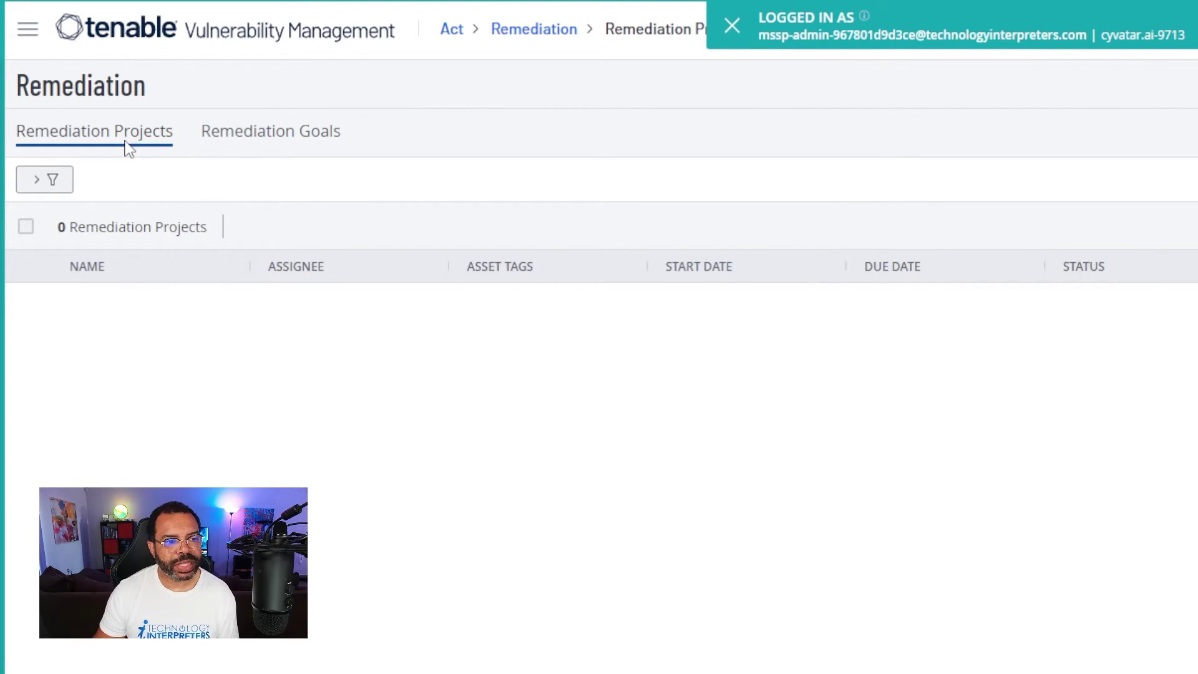
pyautogui.click(265, 144)
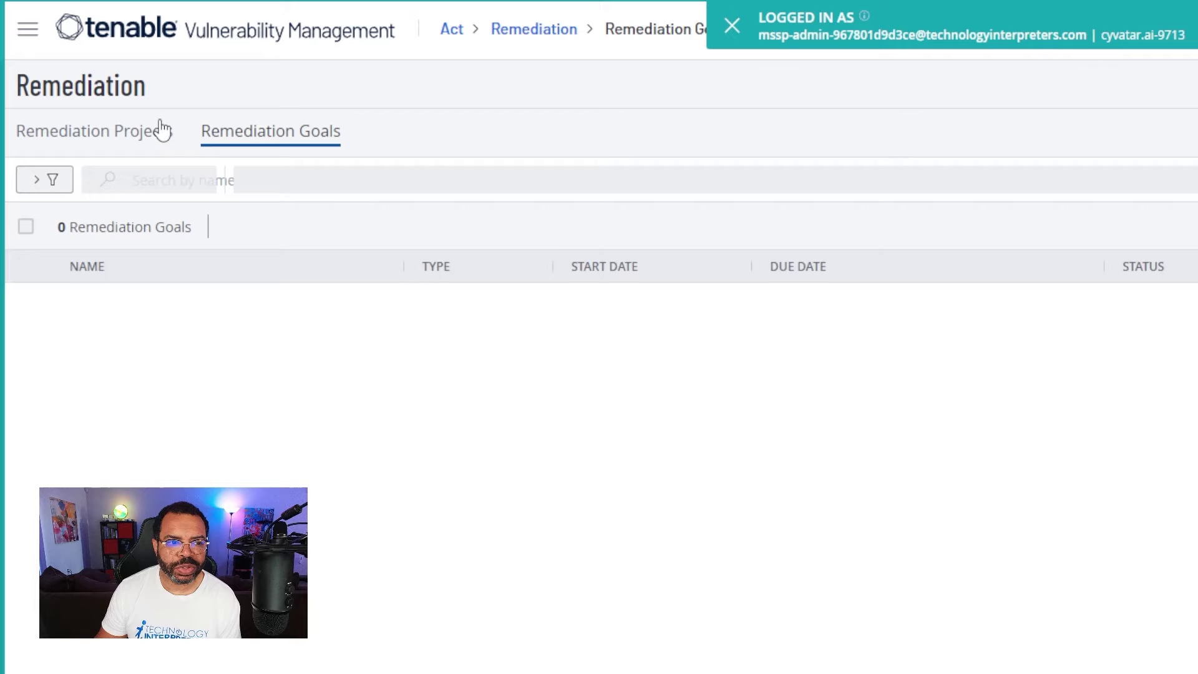
pyautogui.click(124, 135)
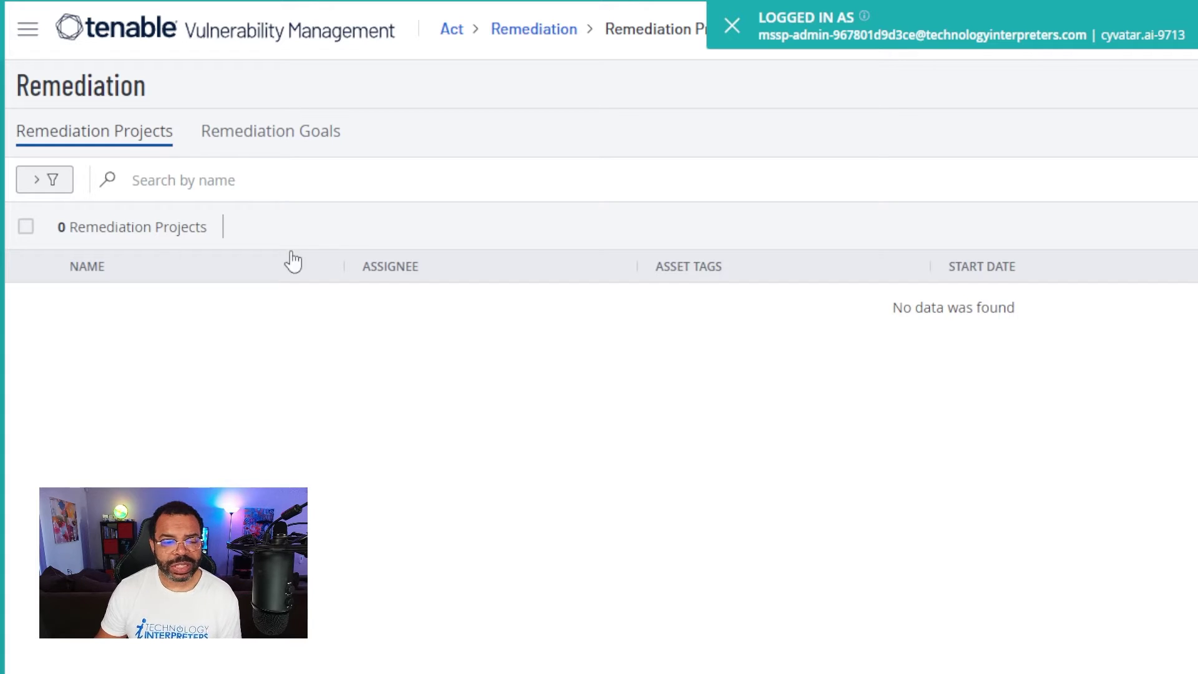
pyautogui.click(290, 141)
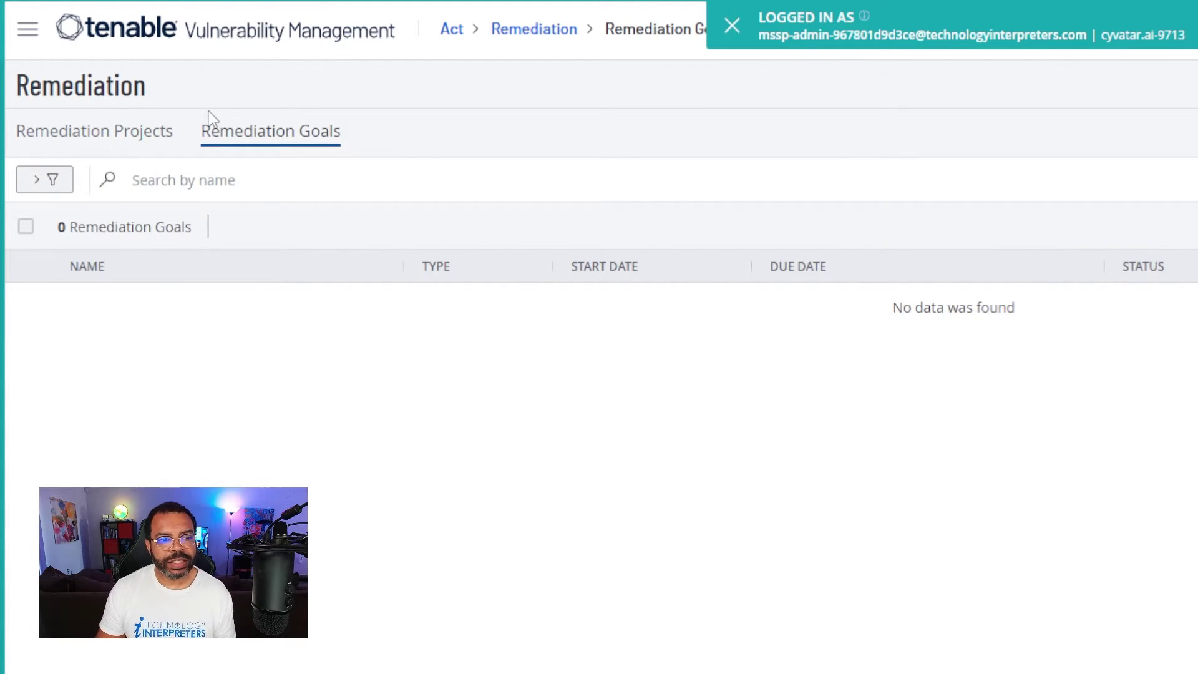
# Create a remediation project named 'Name' with description 'desc' and continue to the Scope step
pyautogui.click(154, 135)
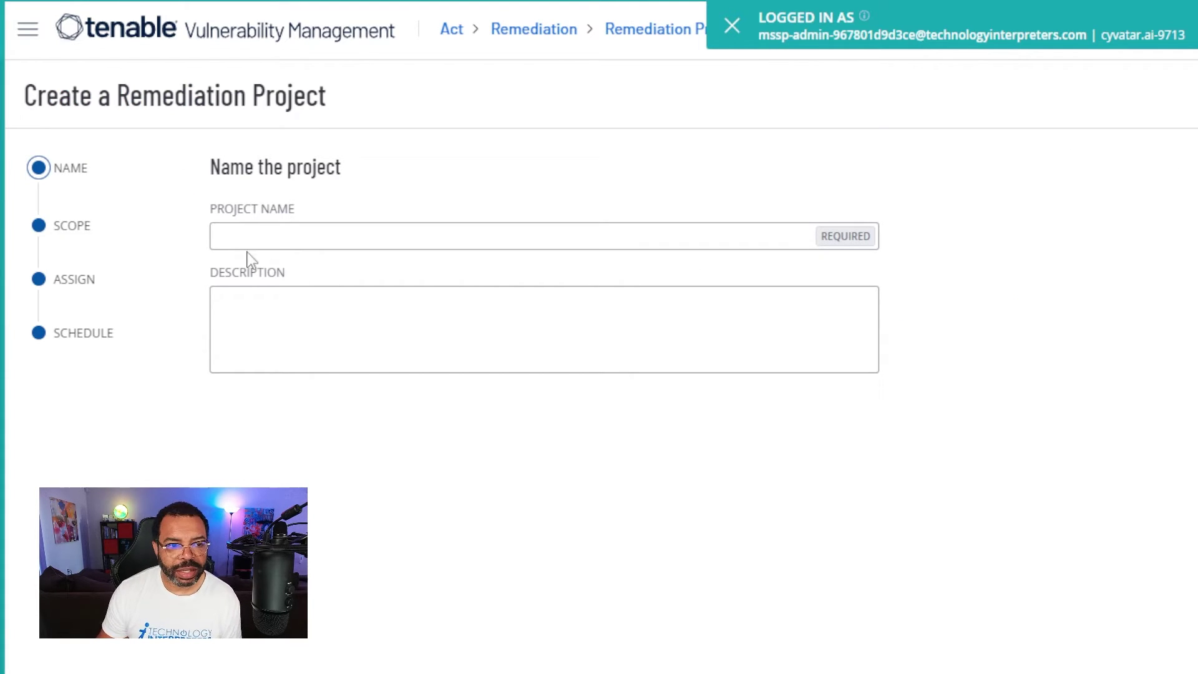
pyautogui.click(288, 240)
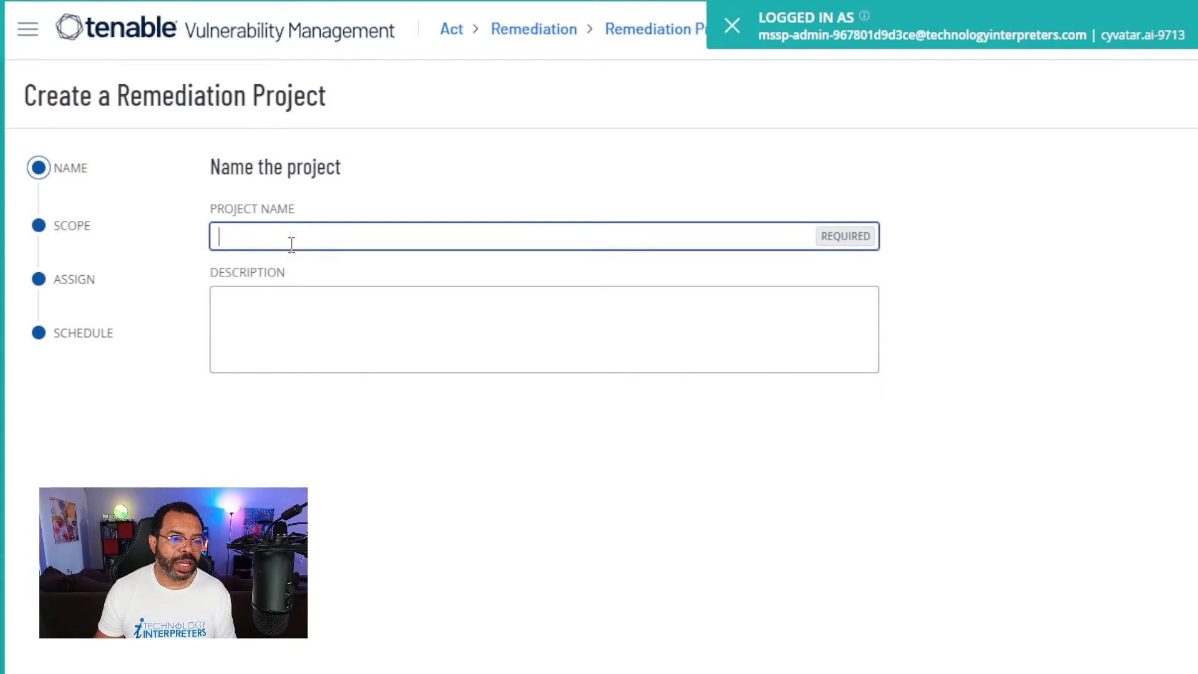
pyautogui.write('Name')
pyautogui.press('Tab')
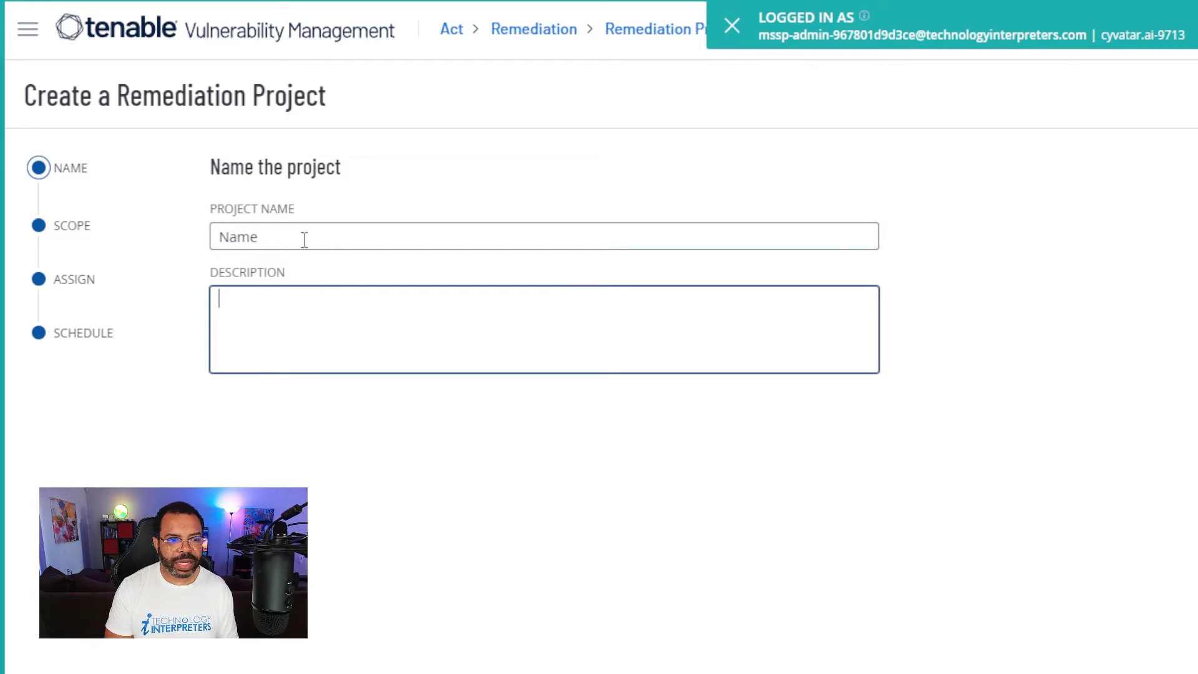
pyautogui.write('nk')
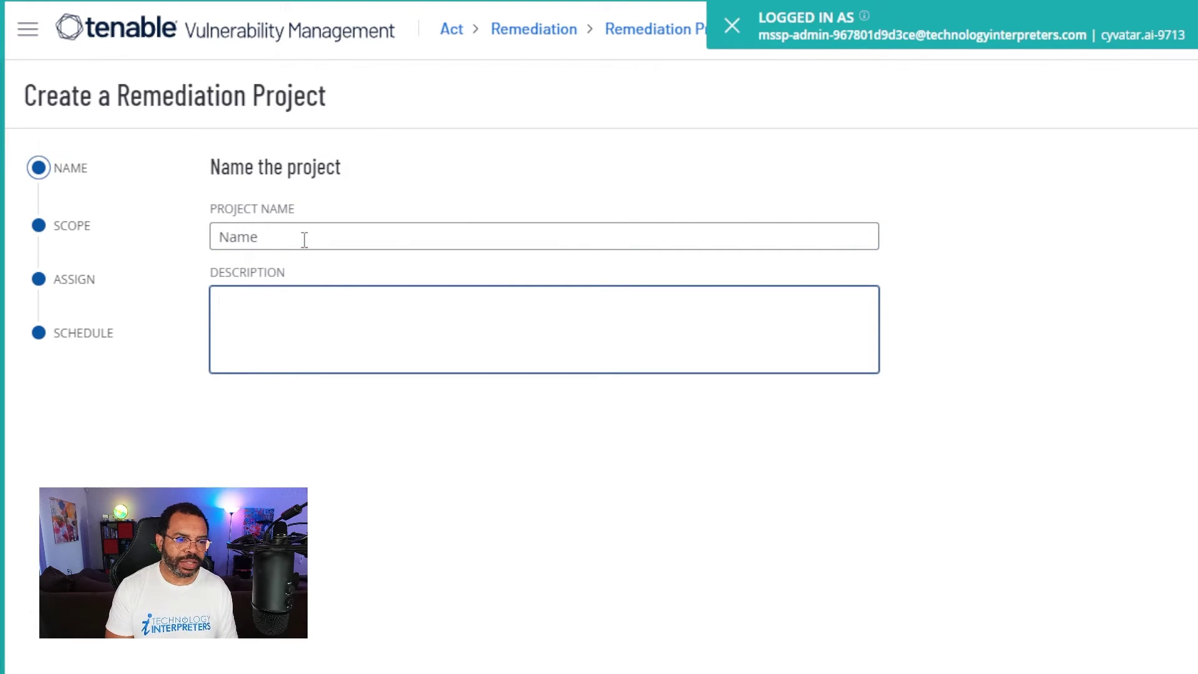
pyautogui.write('desc')
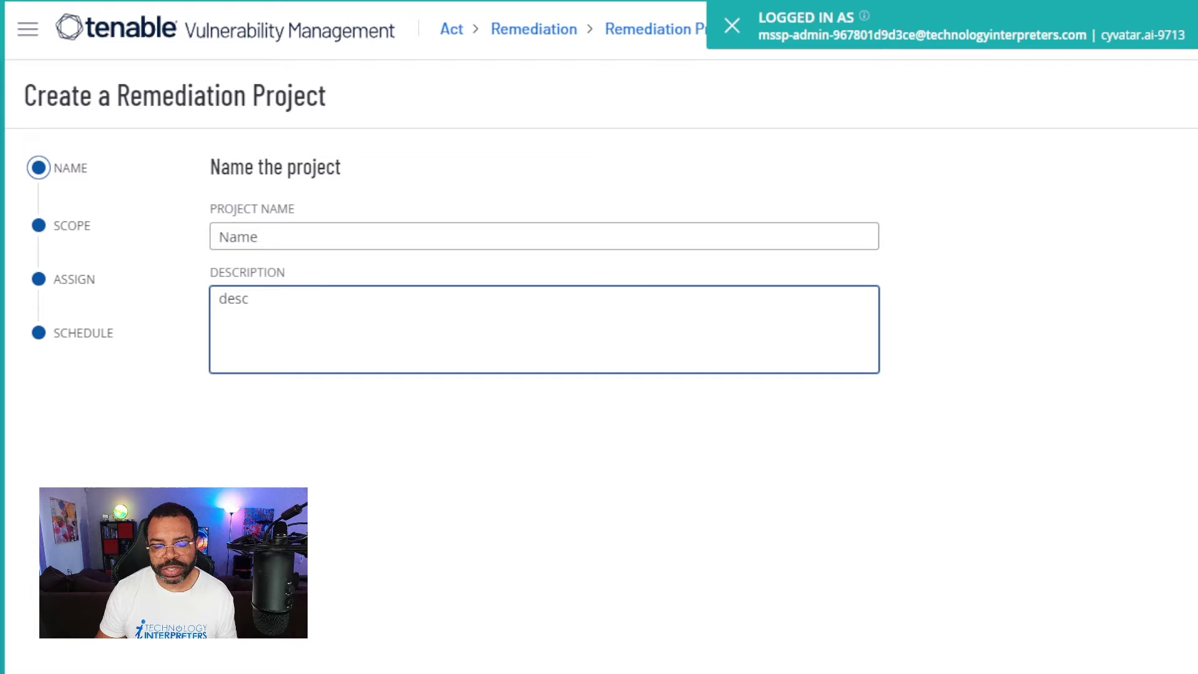
pyautogui.click(71, 222)
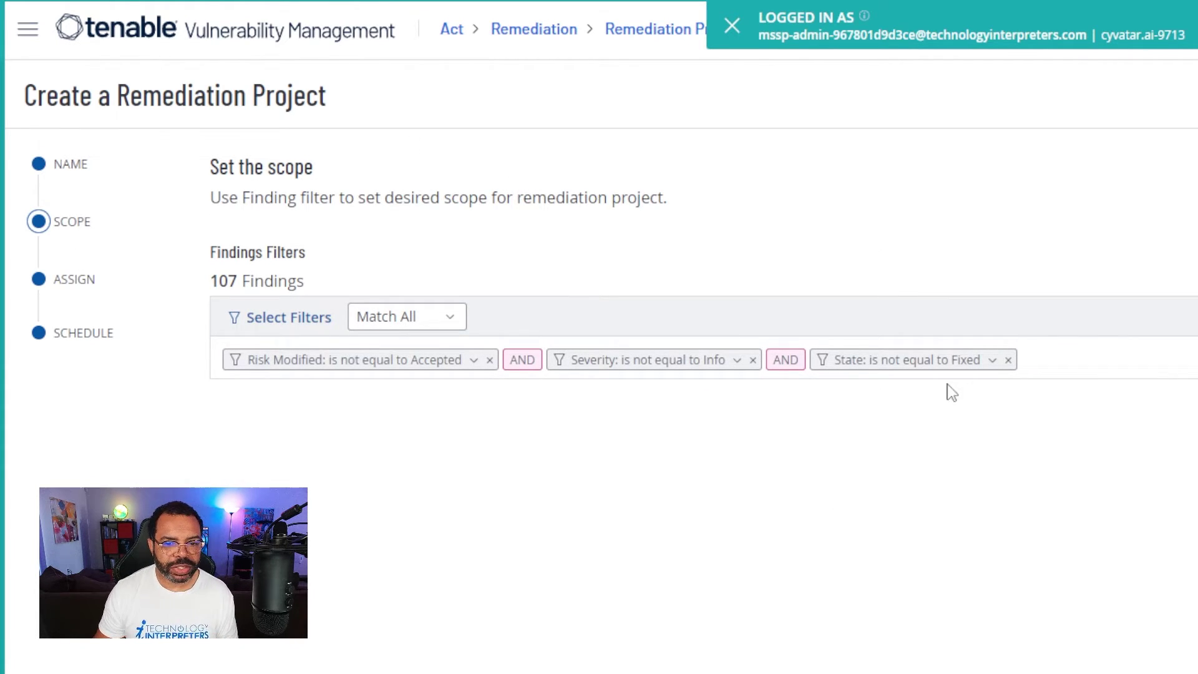
# Remove the 'State: is not equal to Fixed' filter chip, widening the scope to 306 findings
pyautogui.click(1009, 360)
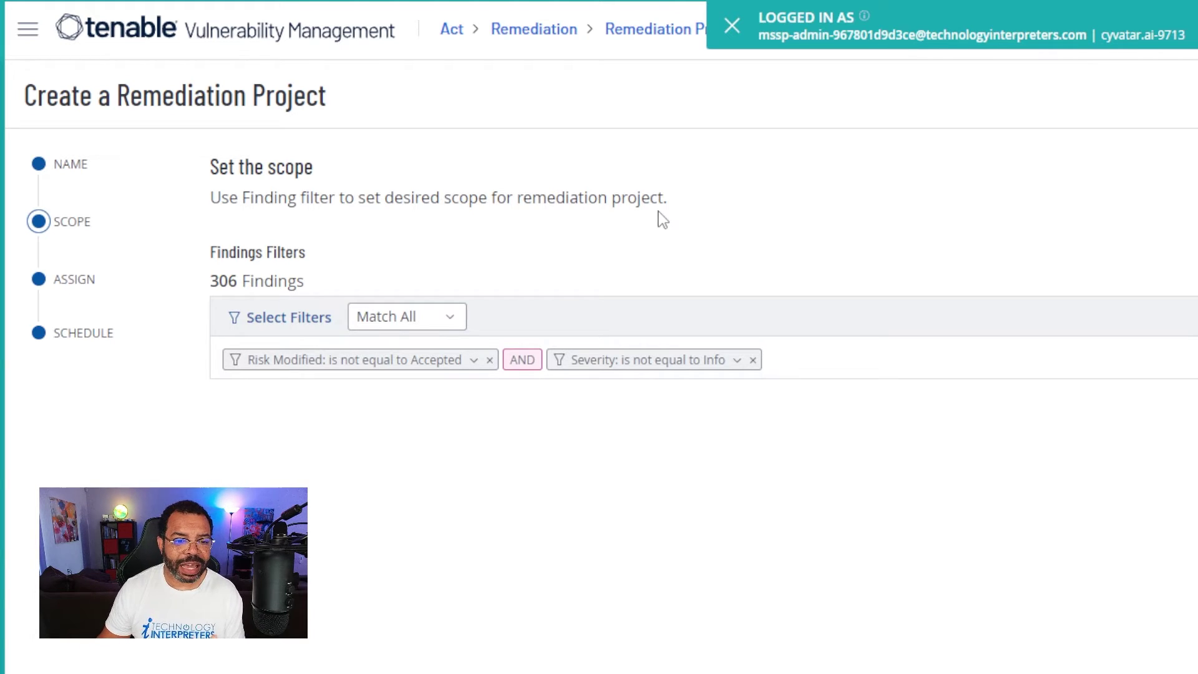
pyautogui.click(429, 364)
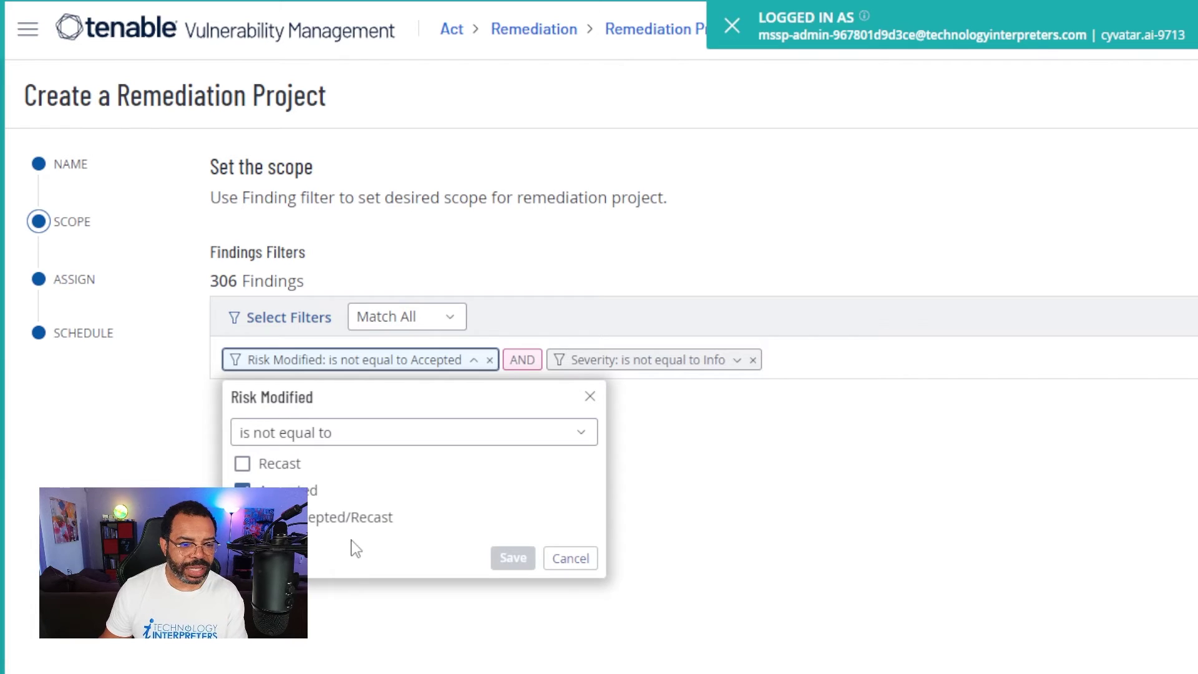
pyautogui.click(713, 460)
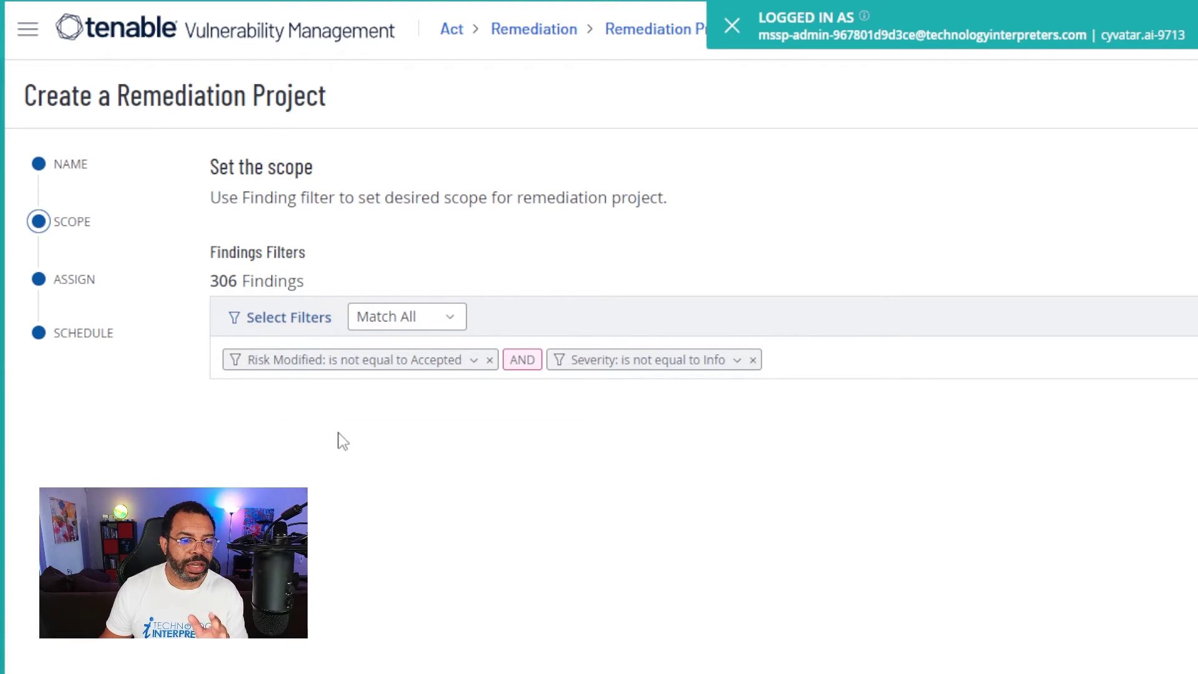
pyautogui.click(360, 359)
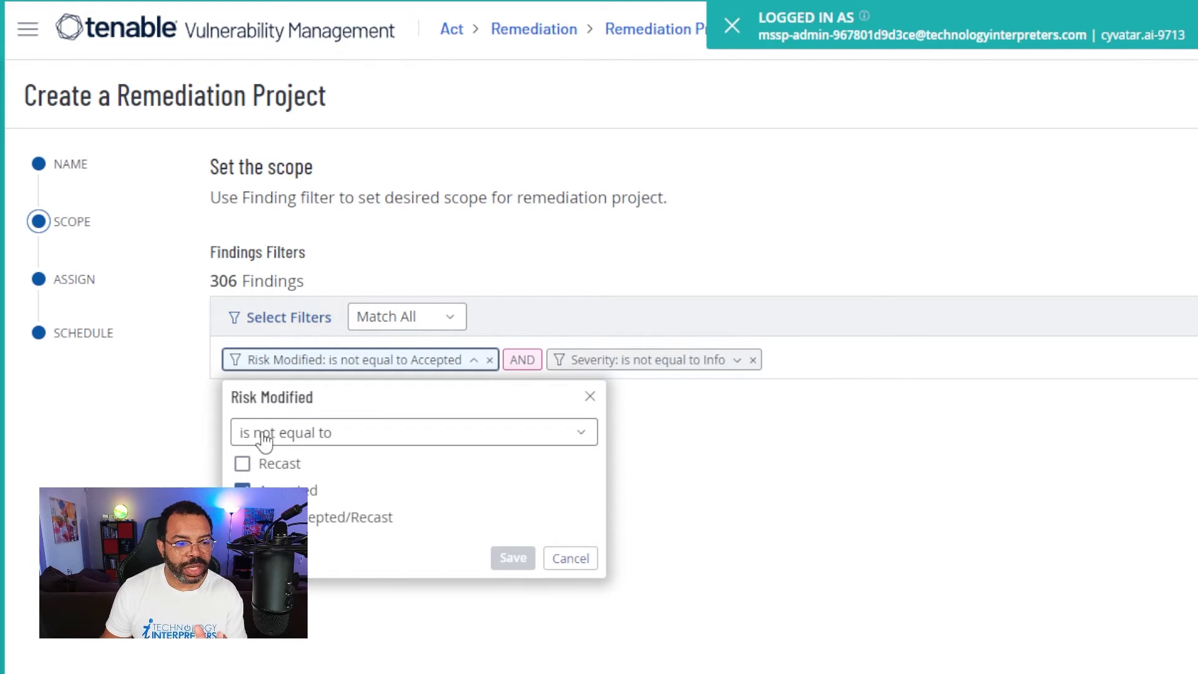
pyautogui.click(722, 476)
pyautogui.click(631, 369)
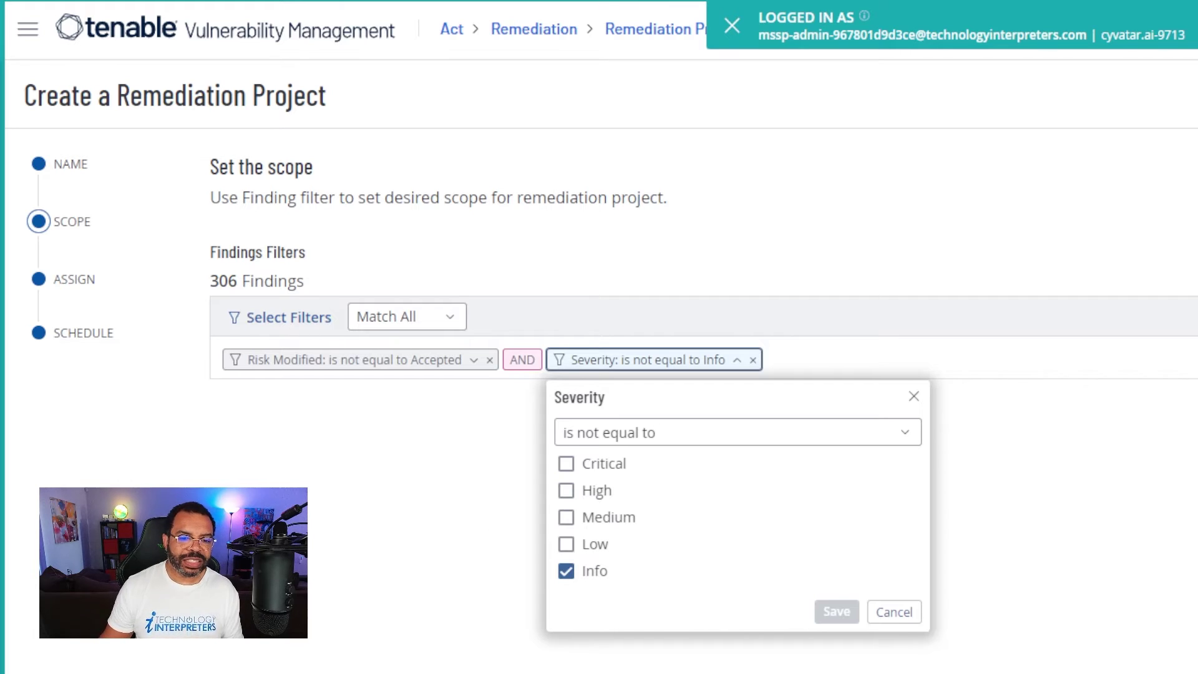
pyautogui.press('Escape')
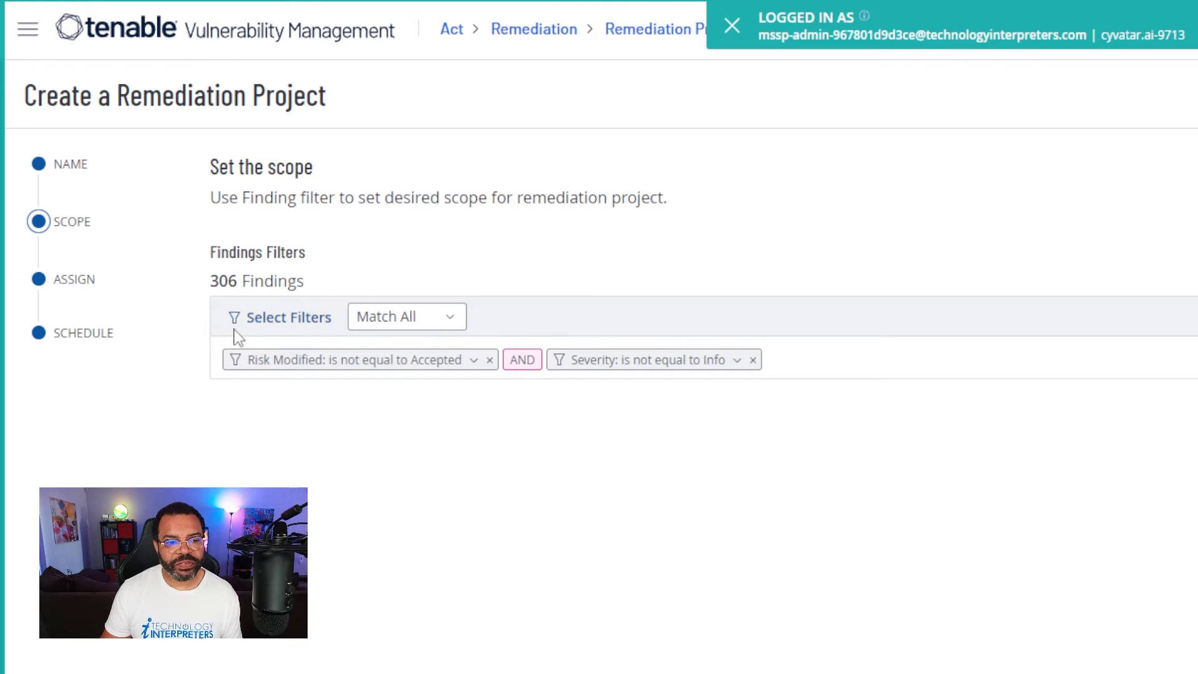
# Search the findings filters for 'stat' and add a State filter to the scope
pyautogui.click(282, 328)
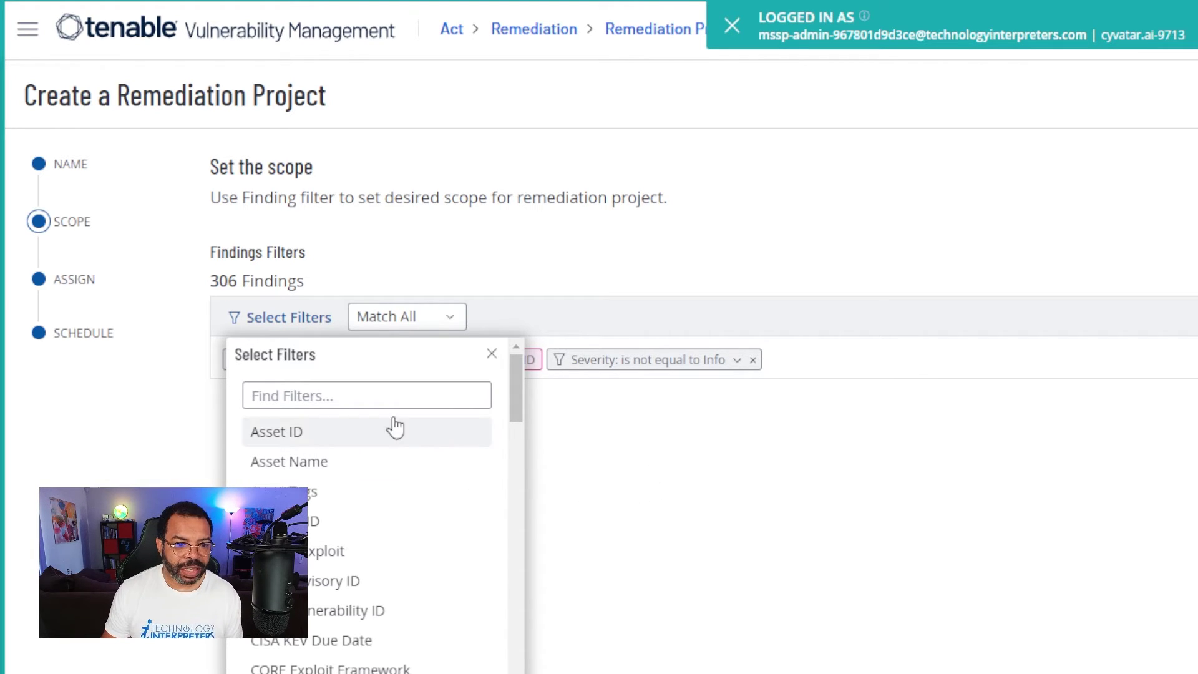
pyautogui.click(392, 394)
pyautogui.write('4')
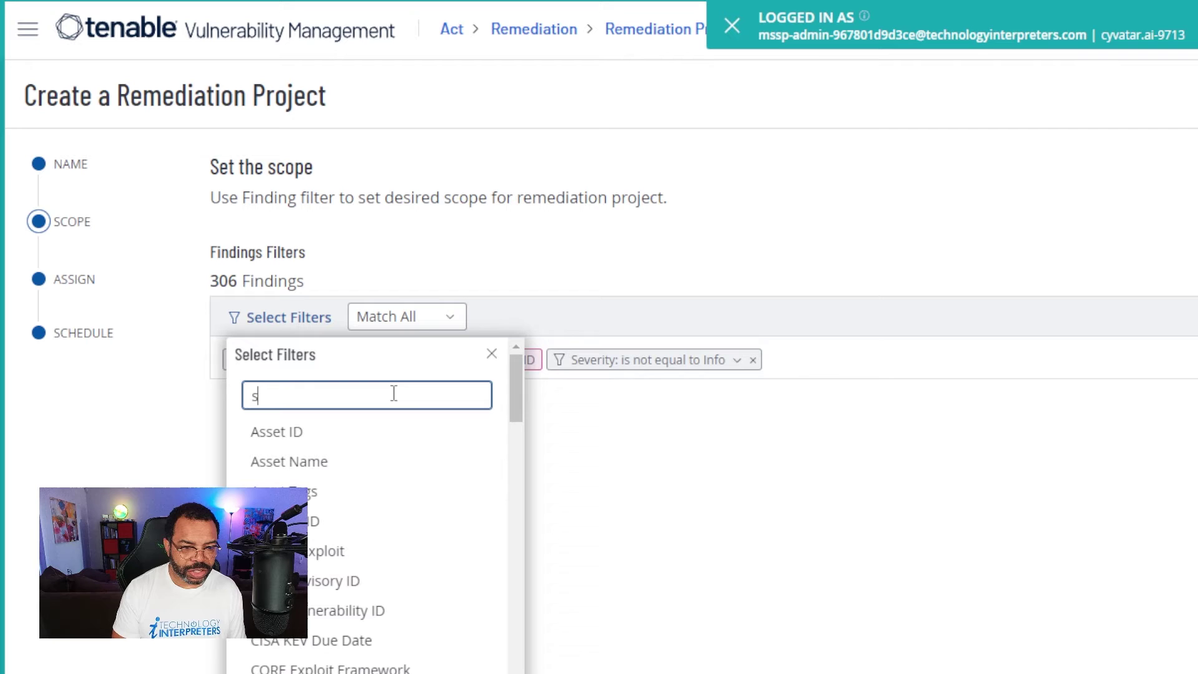
pyautogui.press('BackSpace')
pyautogui.write('s')
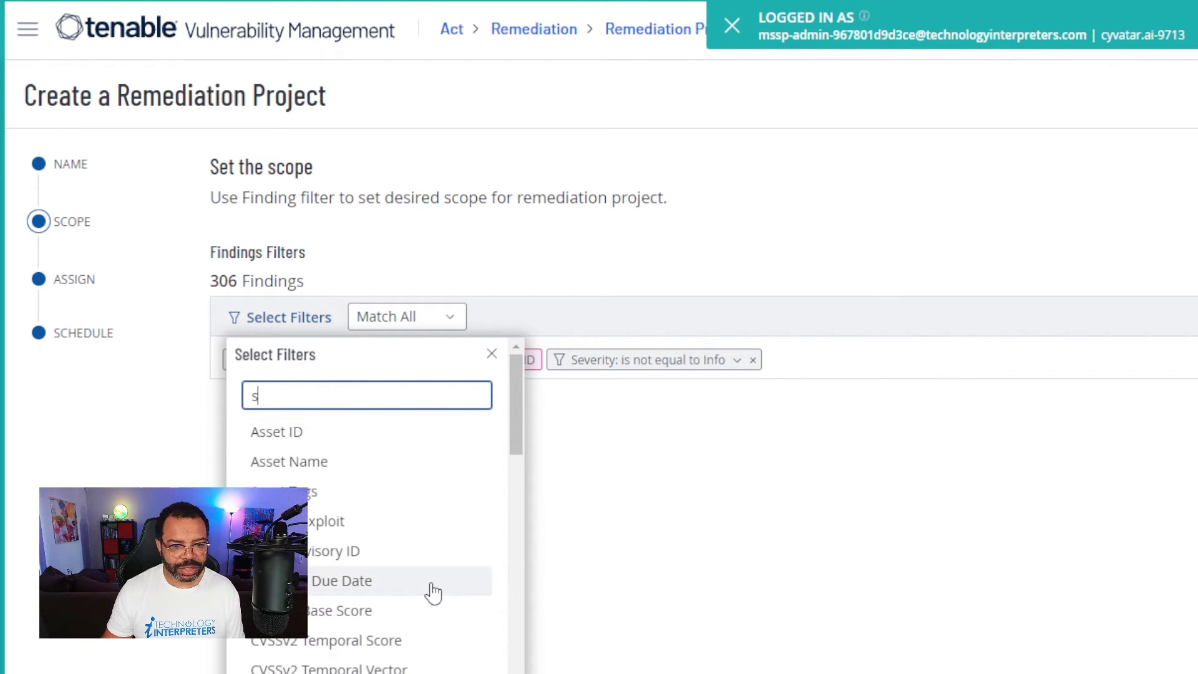
pyautogui.scroll(-10, 400, 561)
pyautogui.write('tat')
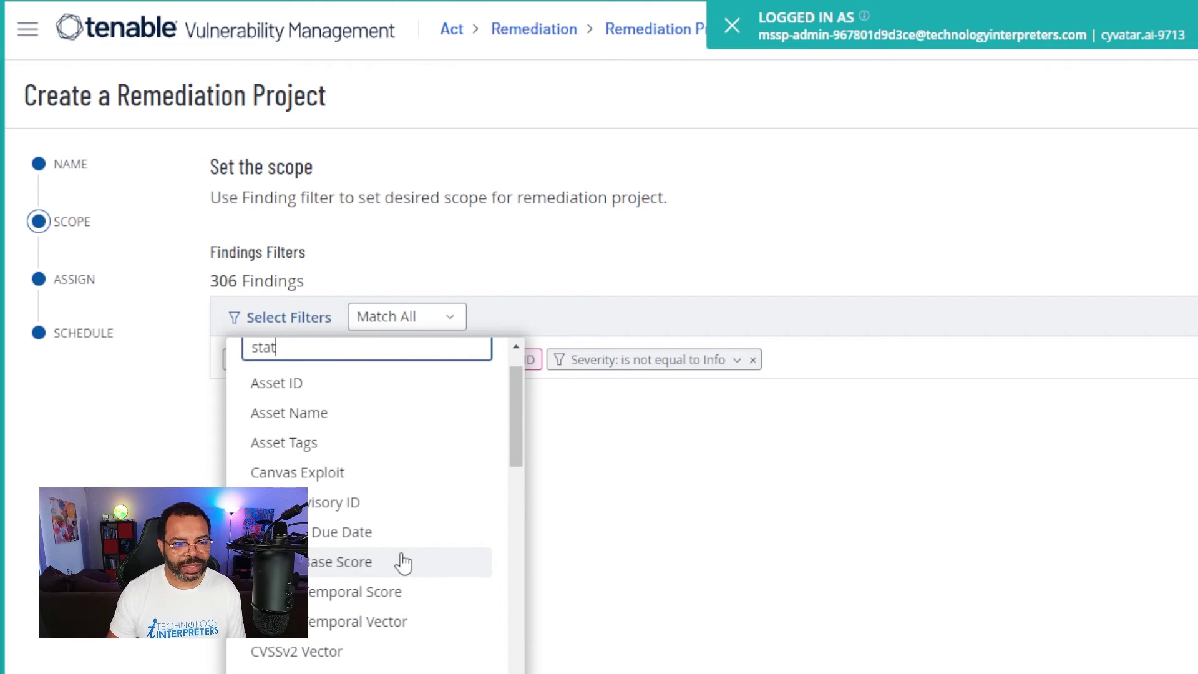
pyautogui.click(307, 444)
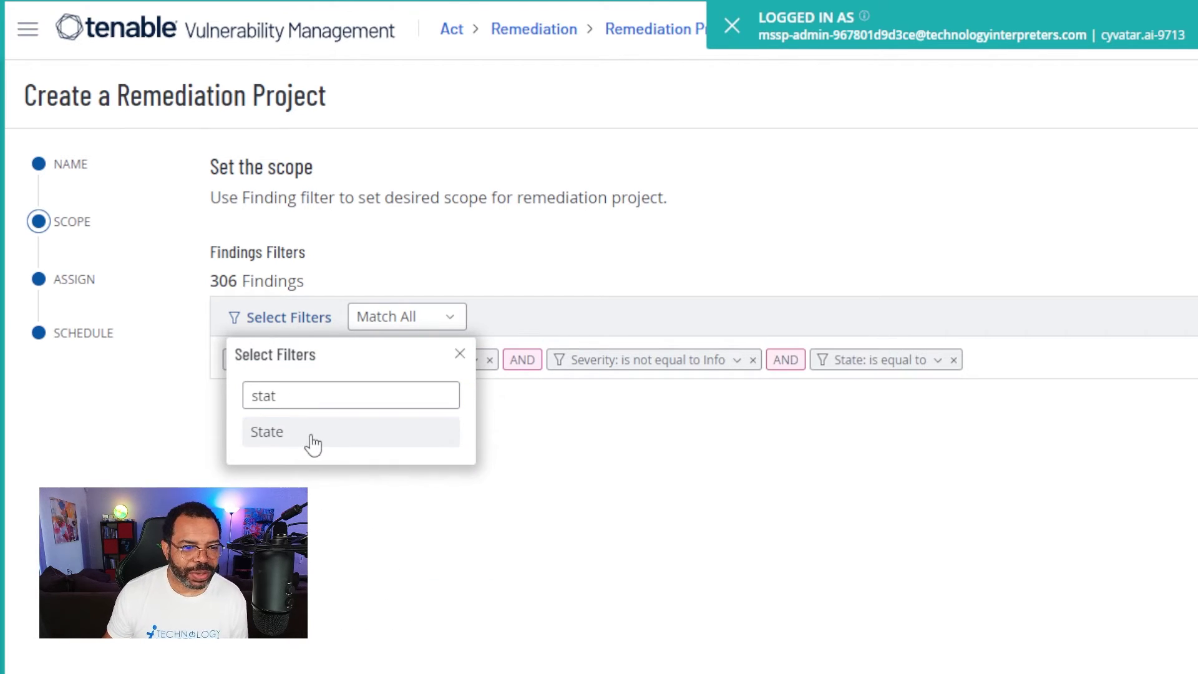
# Set the State filter to 'is not equal to' Fixed and save it, leaving 107 findings
pyautogui.click(904, 368)
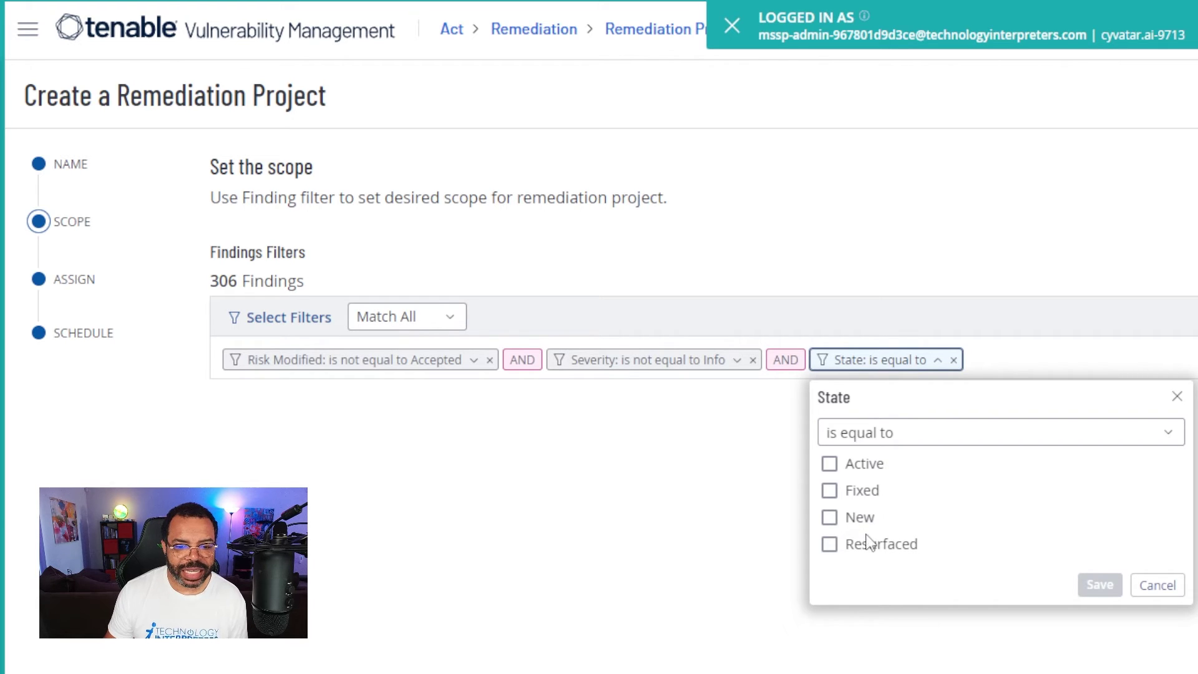
pyautogui.click(887, 438)
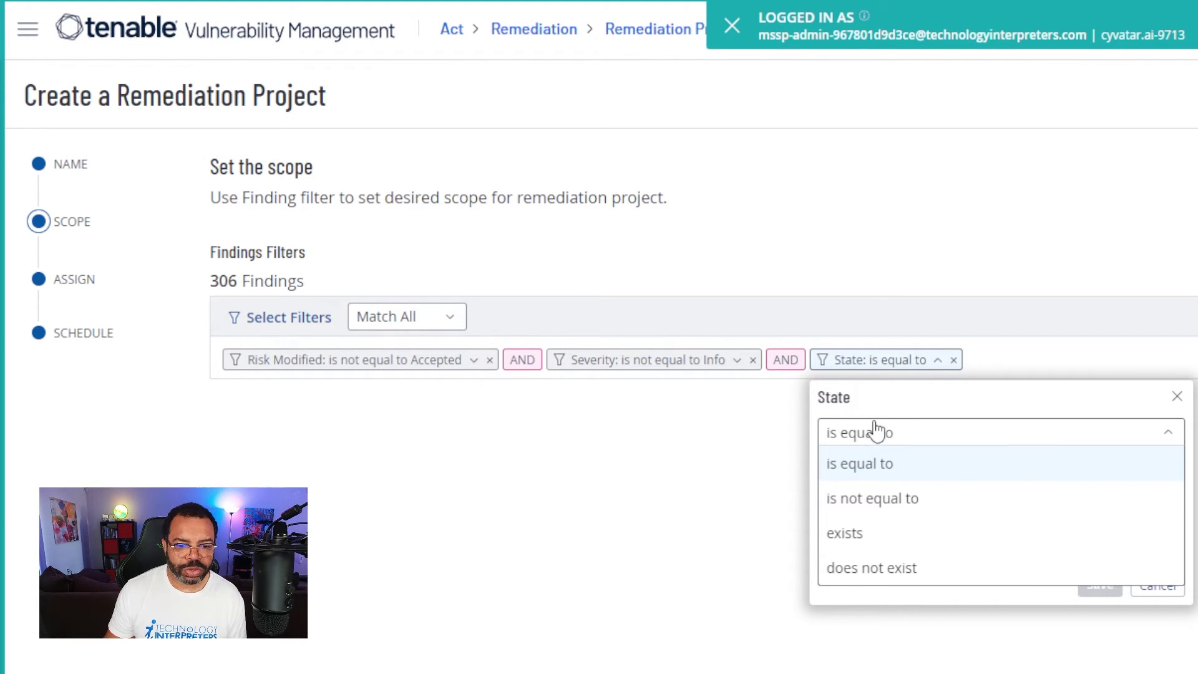
pyautogui.click(897, 509)
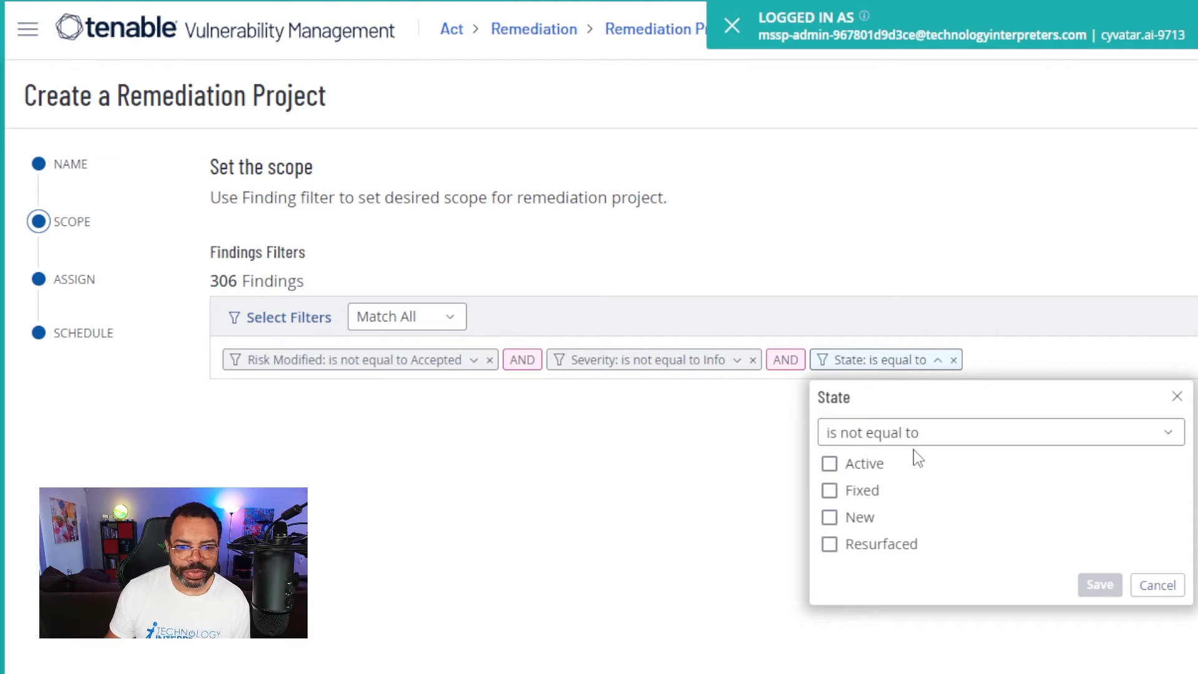
pyautogui.click(830, 490)
pyautogui.click(1097, 589)
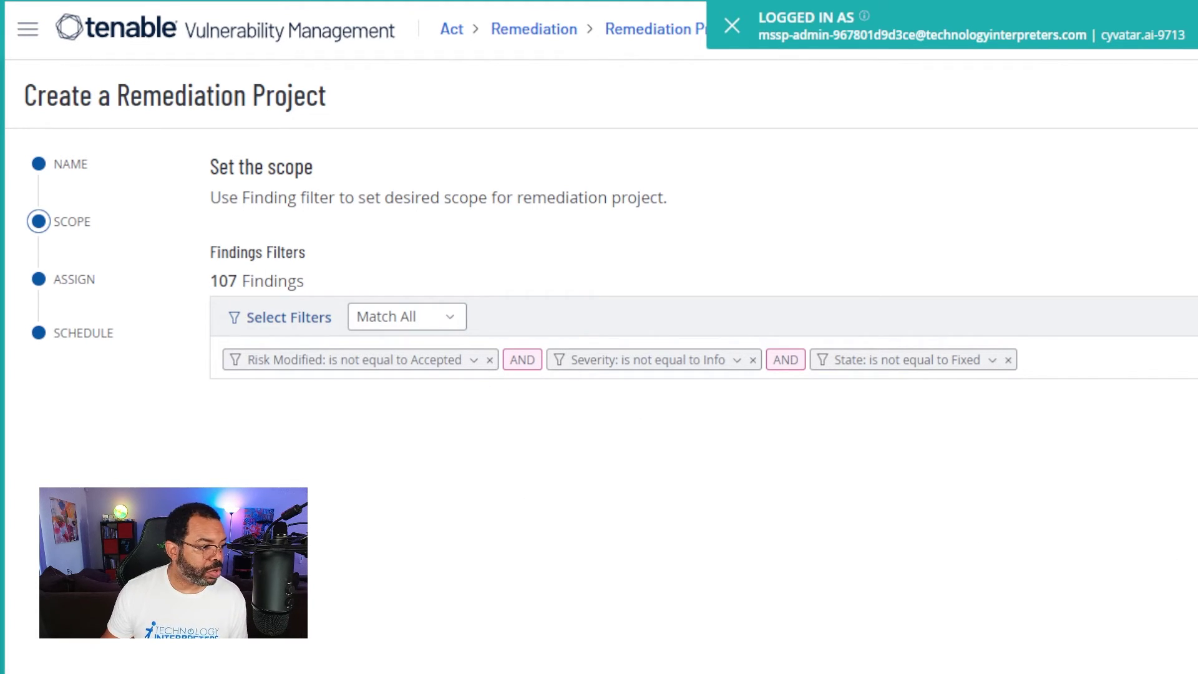
# Add a Severity filter set to Critical, reducing the project scope from 107 to 8 findings
pyautogui.click(274, 319)
pyautogui.scroll(-10, 315, 599)
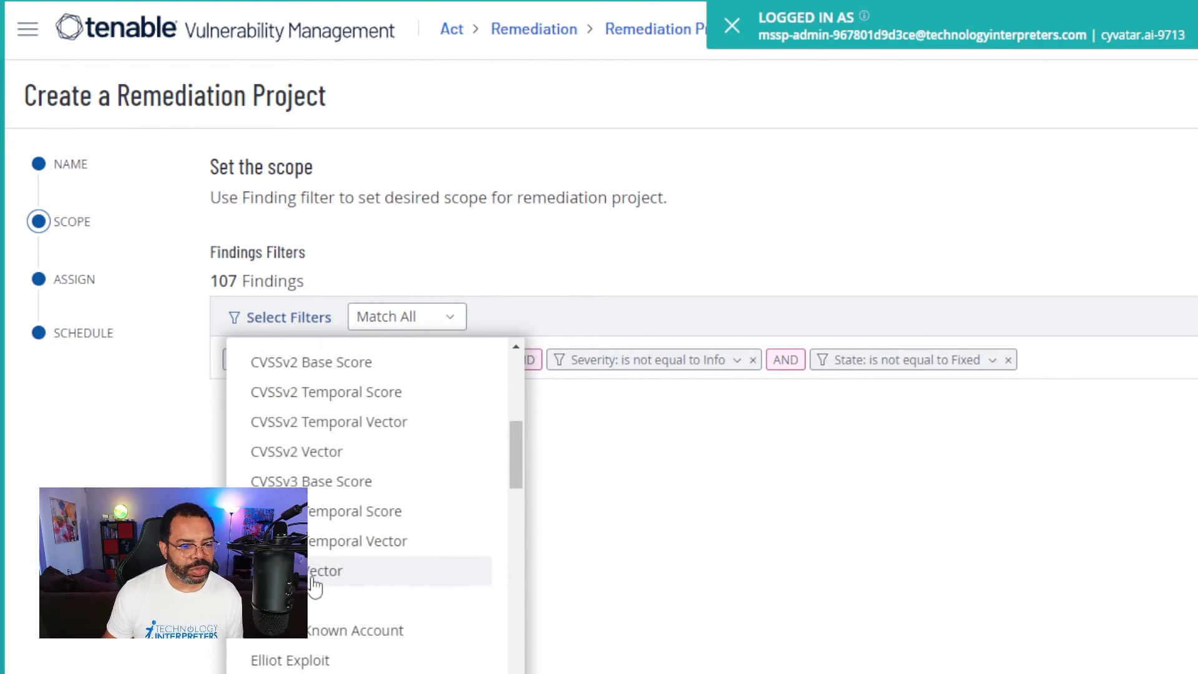
pyautogui.scroll(-3, 314, 565)
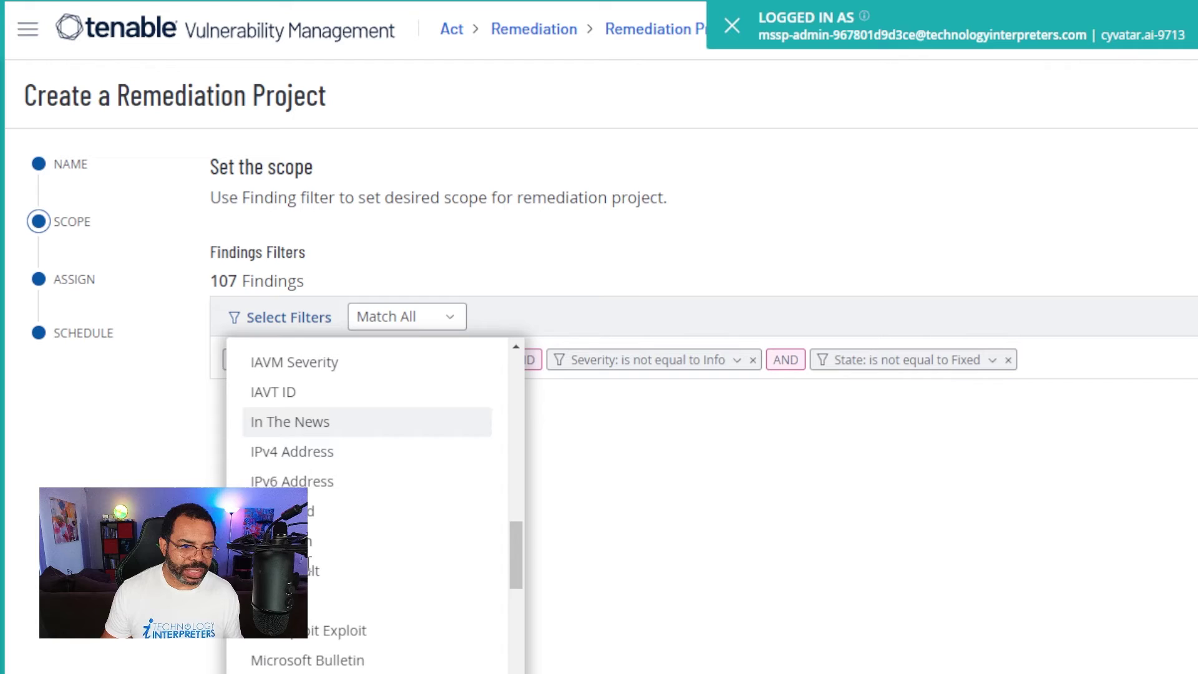
pyautogui.scroll(3, 314, 565)
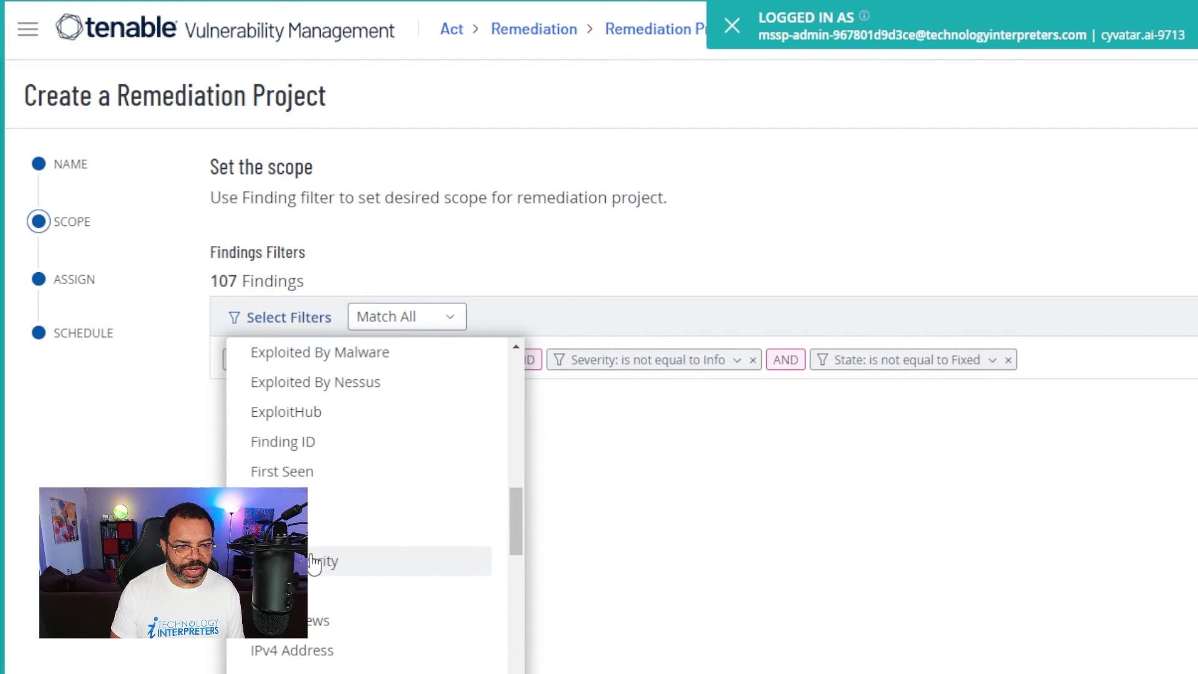
pyautogui.scroll(10, 321, 476)
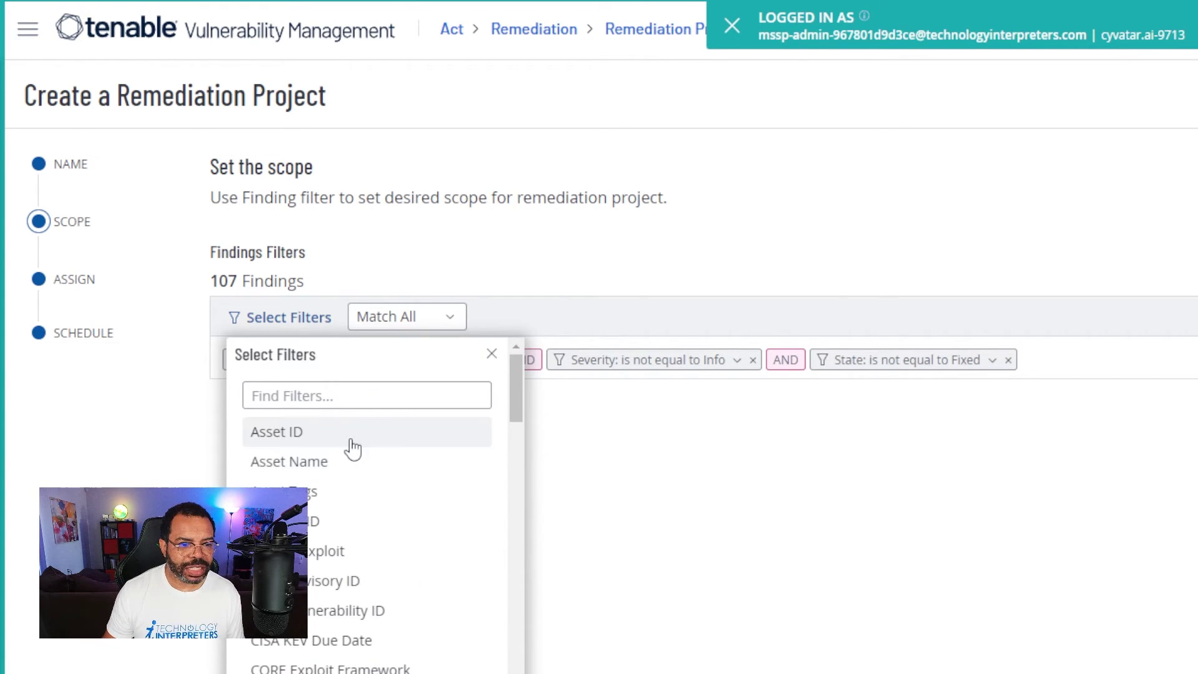
pyautogui.click(353, 395)
pyautogui.write('sever')
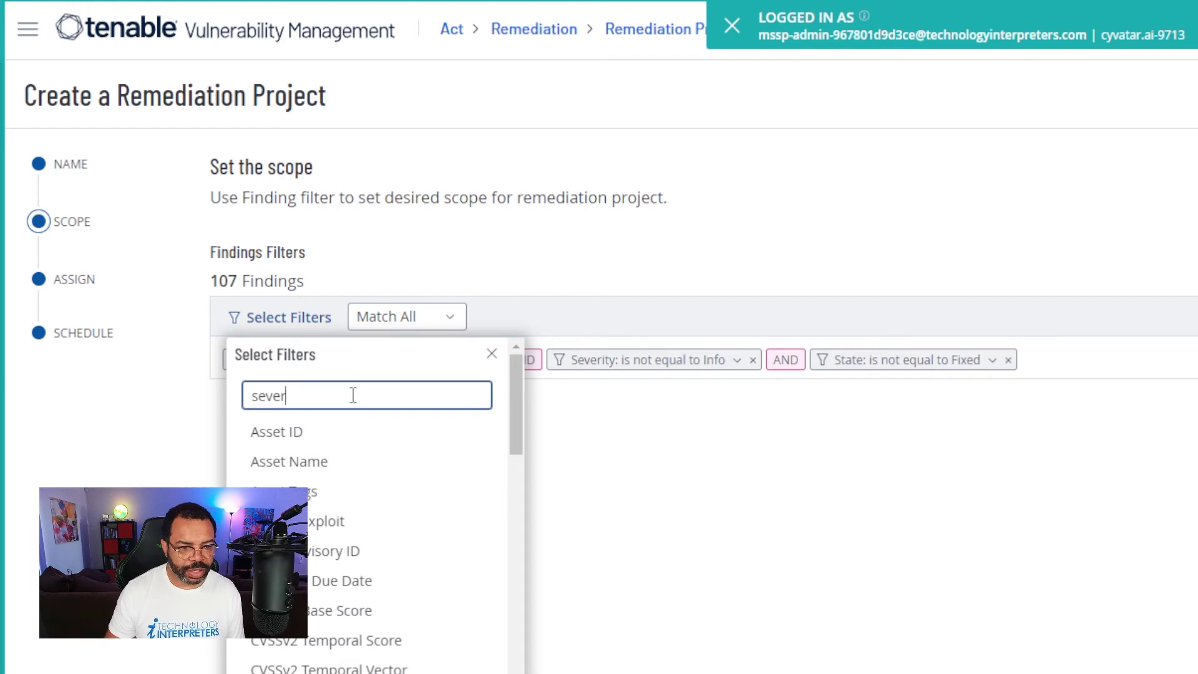
pyautogui.click(318, 493)
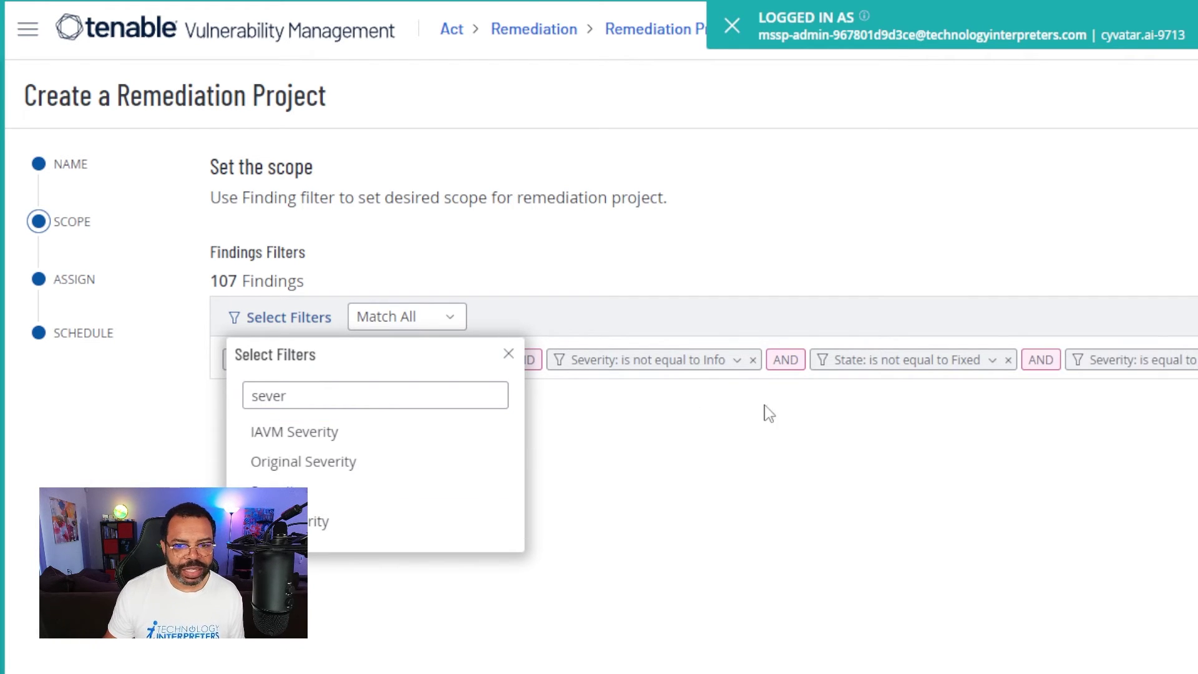
pyautogui.click(1148, 360)
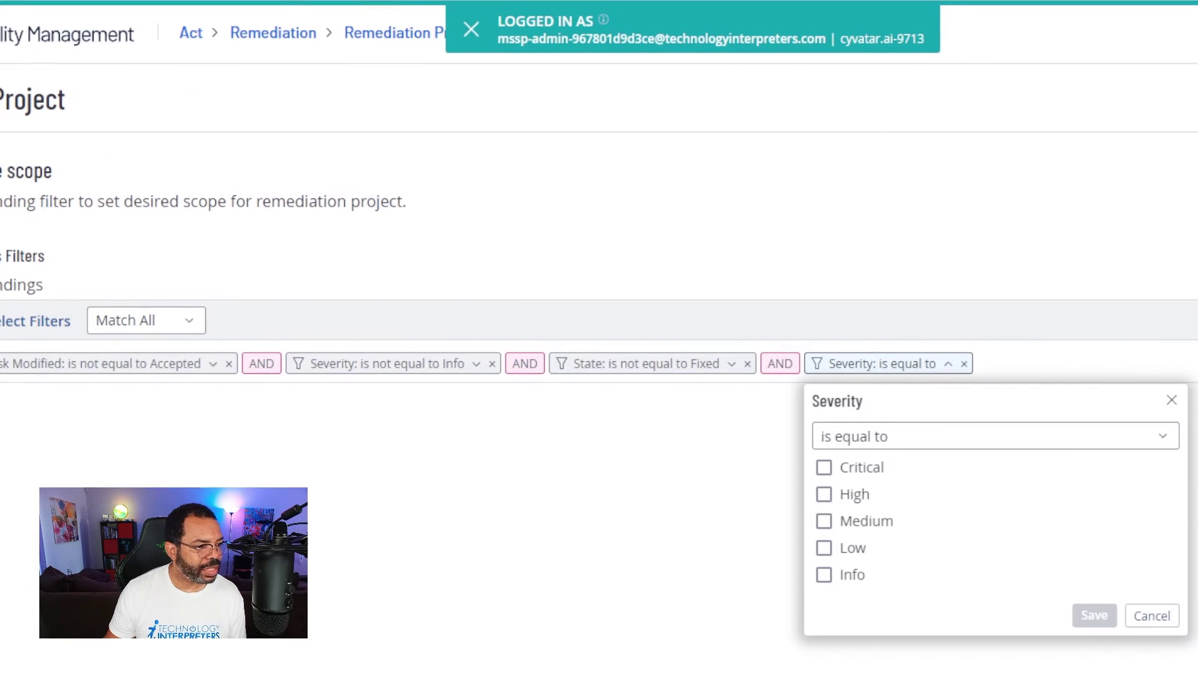
pyautogui.click(843, 470)
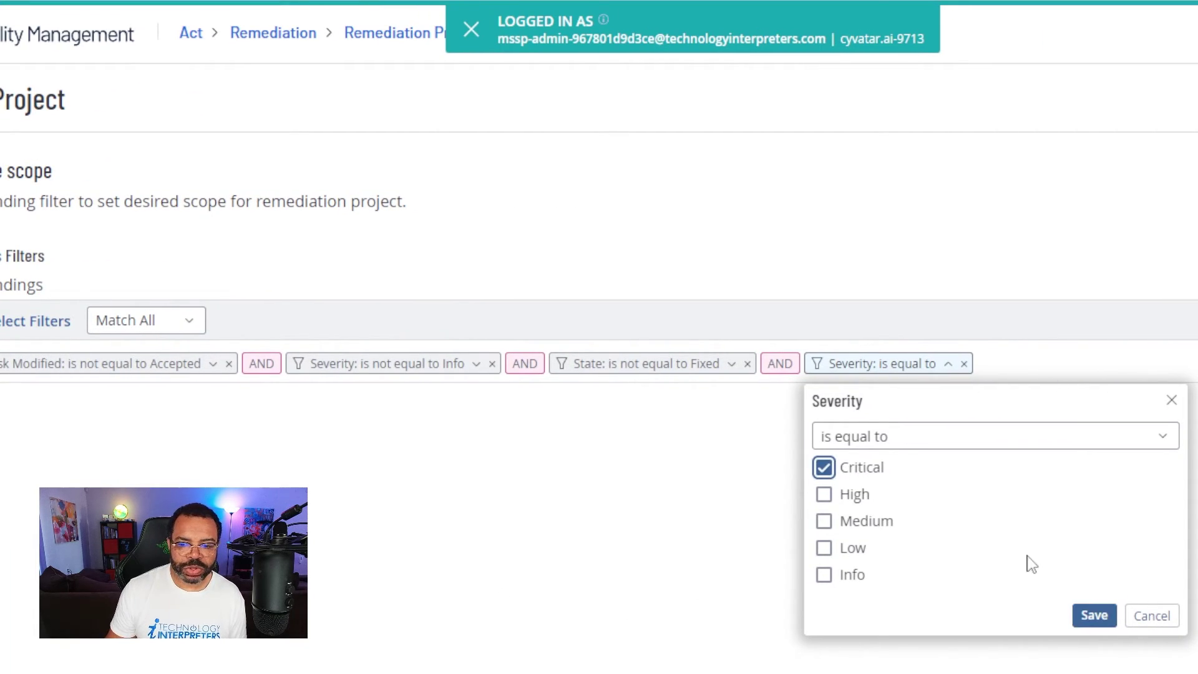
pyautogui.click(1092, 617)
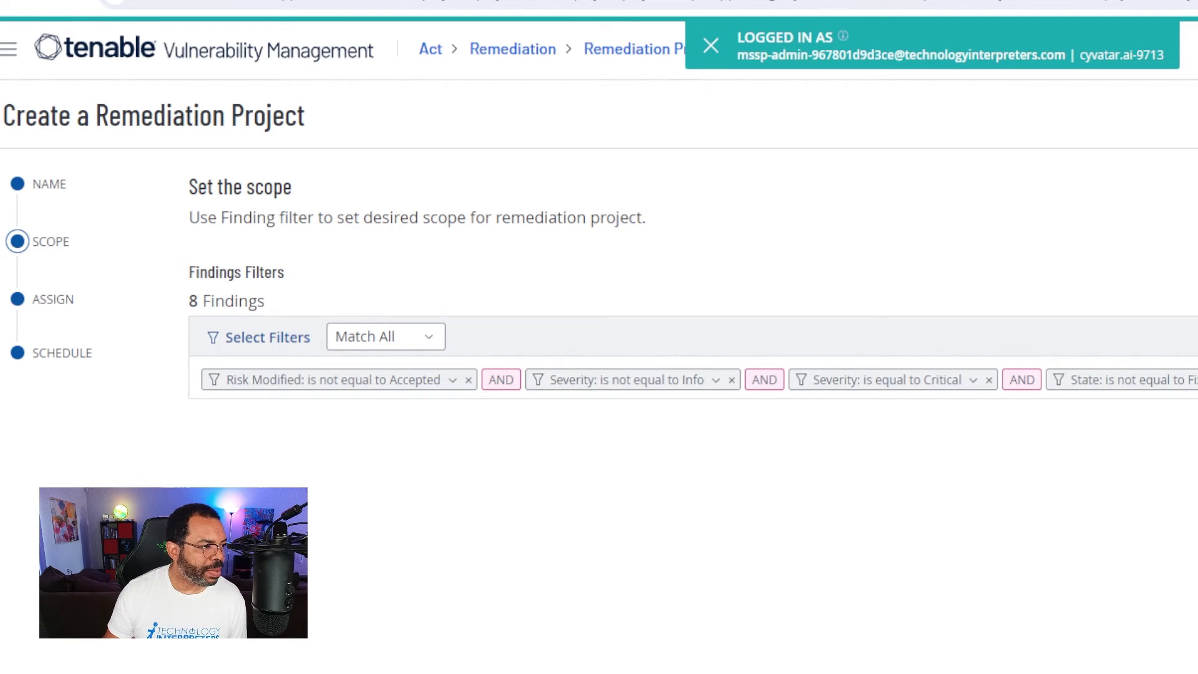
pyautogui.click(164, 344)
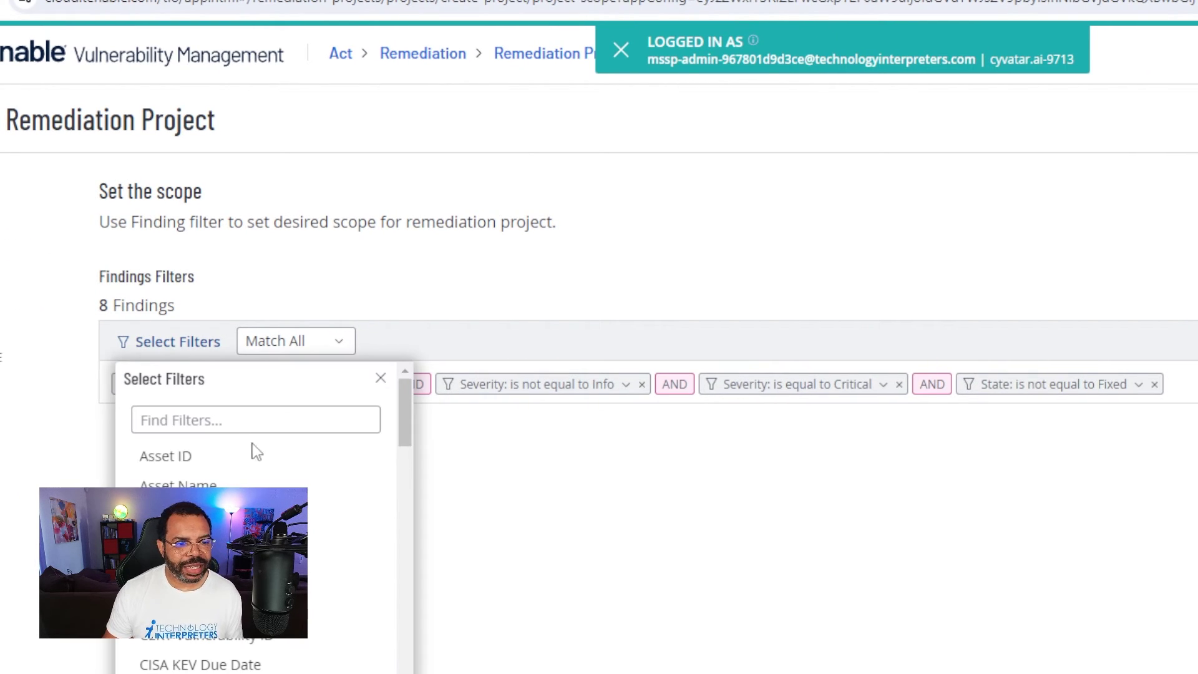
pyautogui.write('plugin')
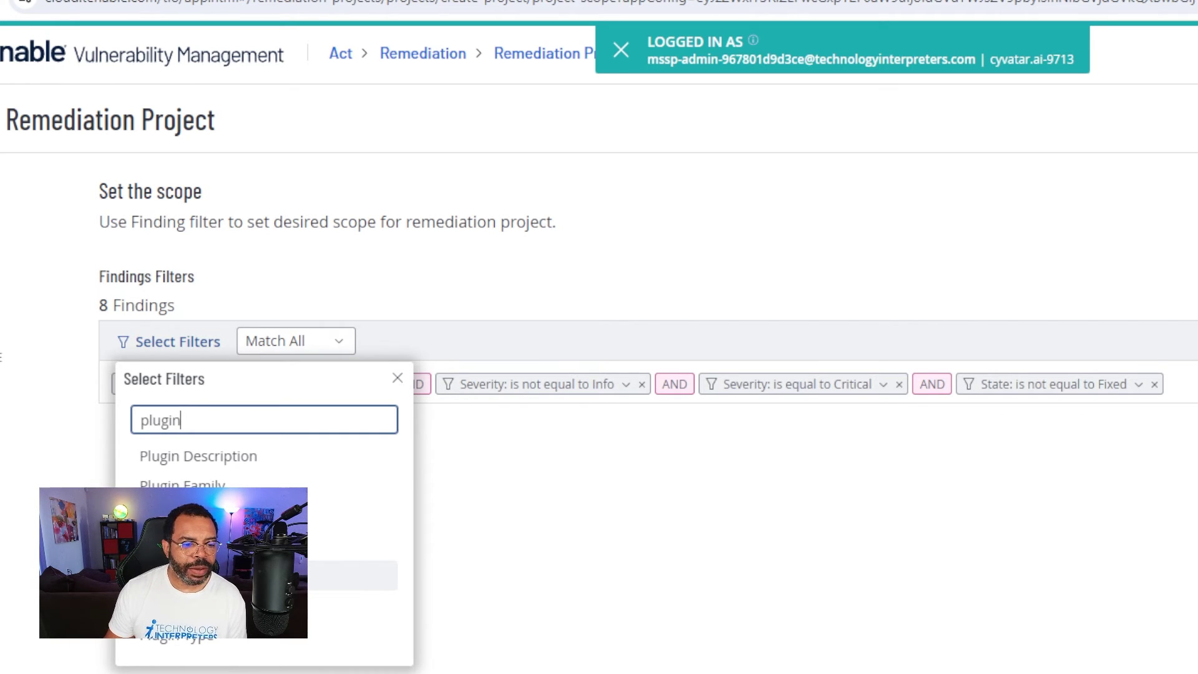
pyautogui.click(125, 461)
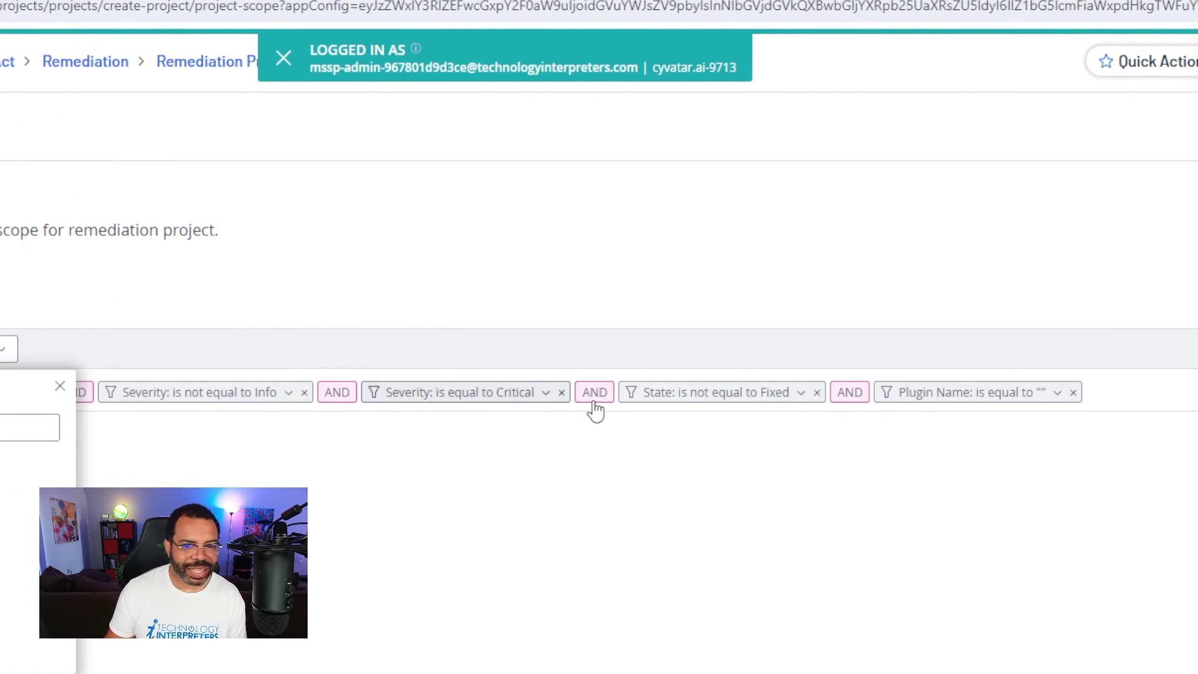
pyautogui.click(1034, 380)
pyautogui.click(958, 473)
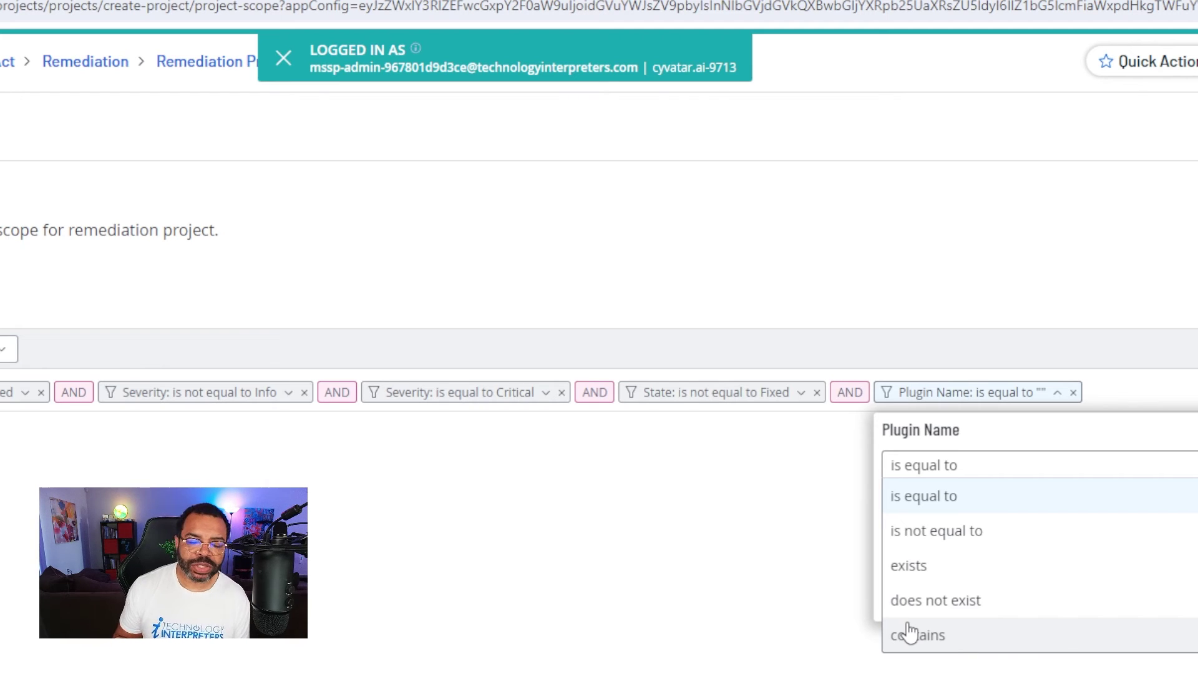
pyautogui.click(955, 503)
pyautogui.click(989, 514)
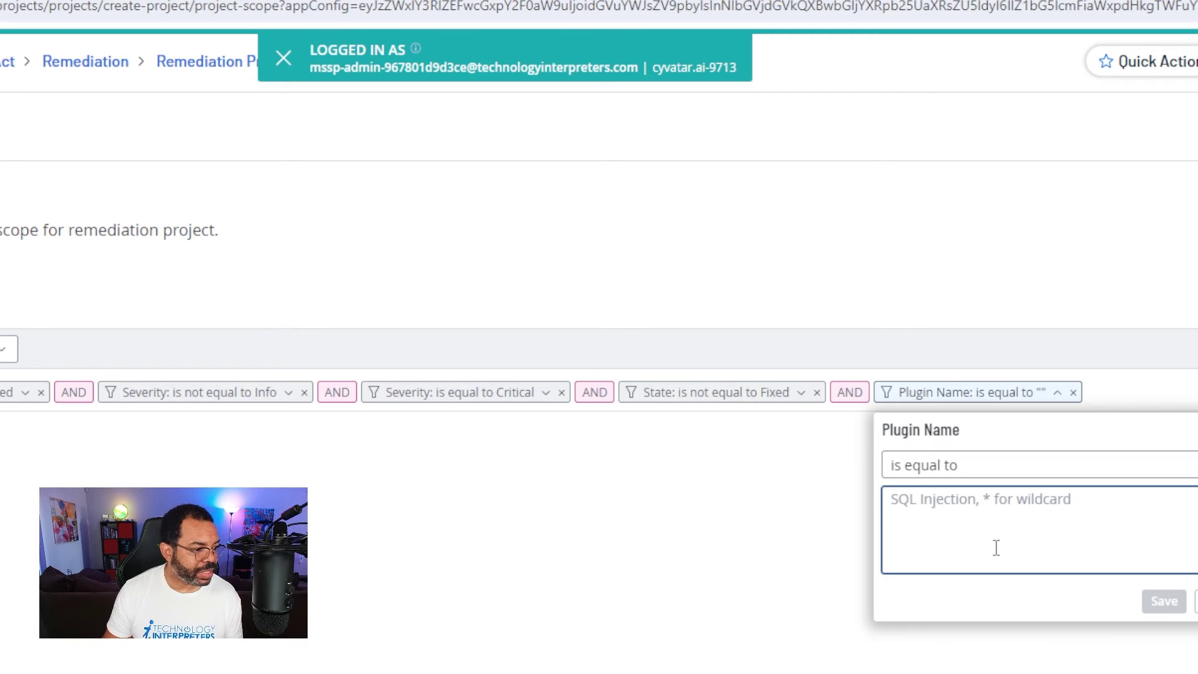
pyautogui.click(1073, 392)
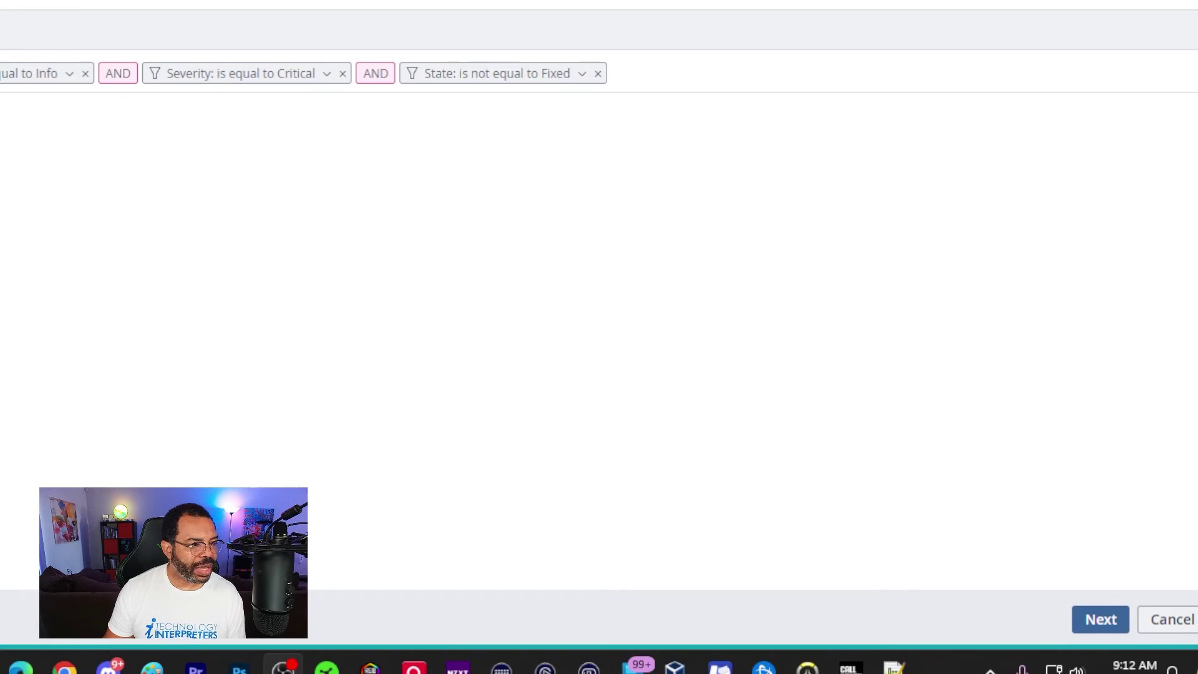
# Advance past the scope step to the Assign step of the project wizard
pyautogui.click(1087, 622)
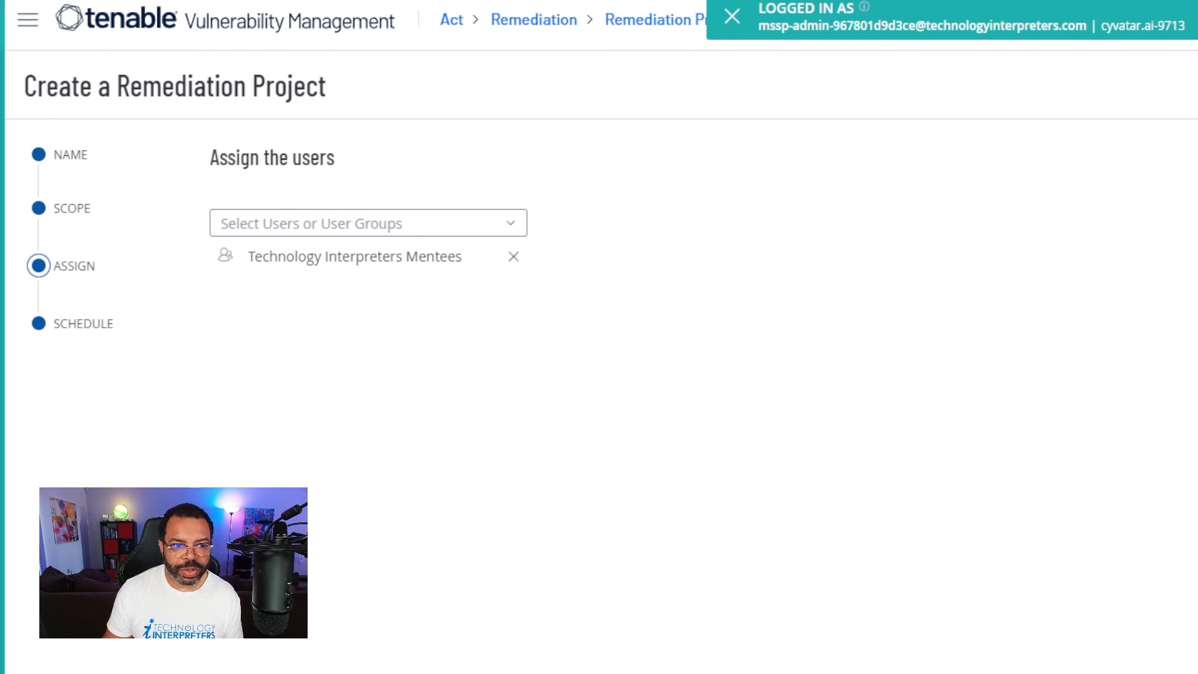
# Keep the 04/21/2024 start date, set a fixed due date of 04/26/2024, and create the project
pyautogui.press('Return')
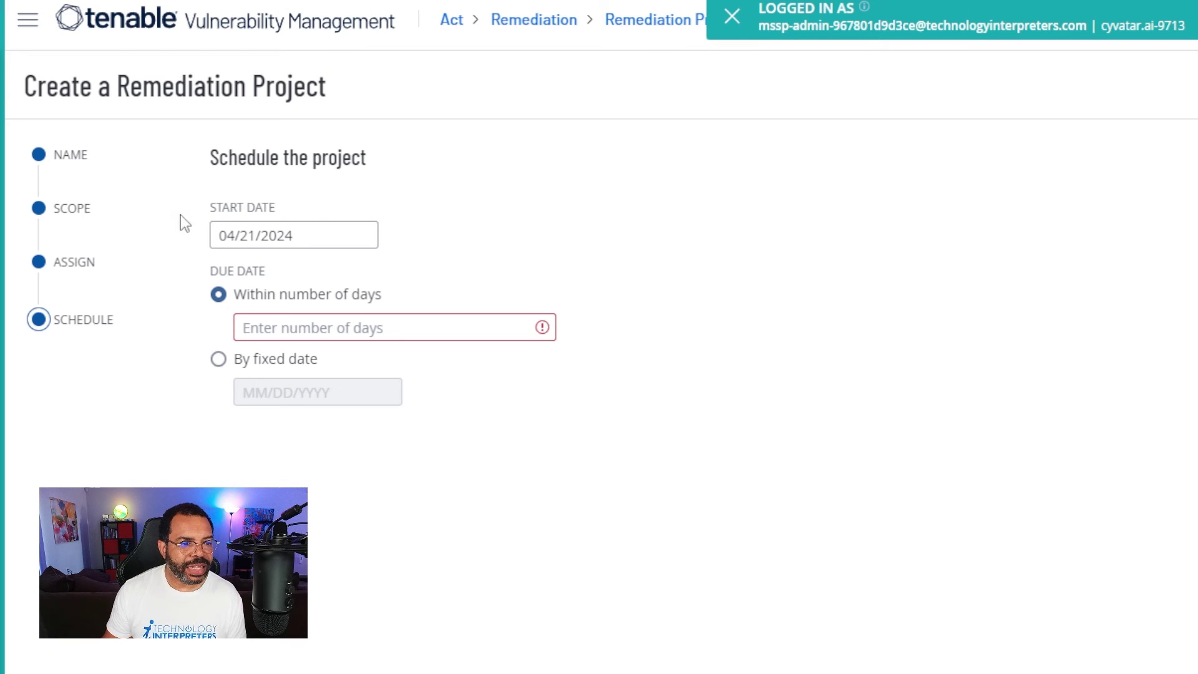
pyautogui.click(311, 242)
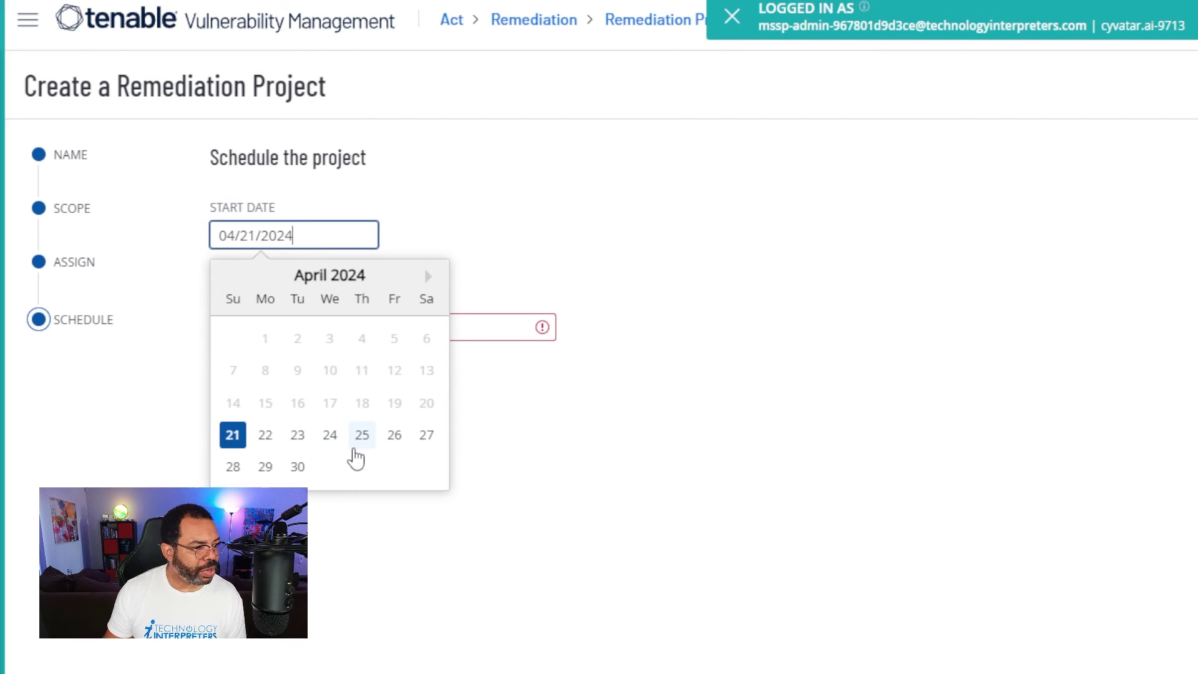
pyautogui.click(570, 428)
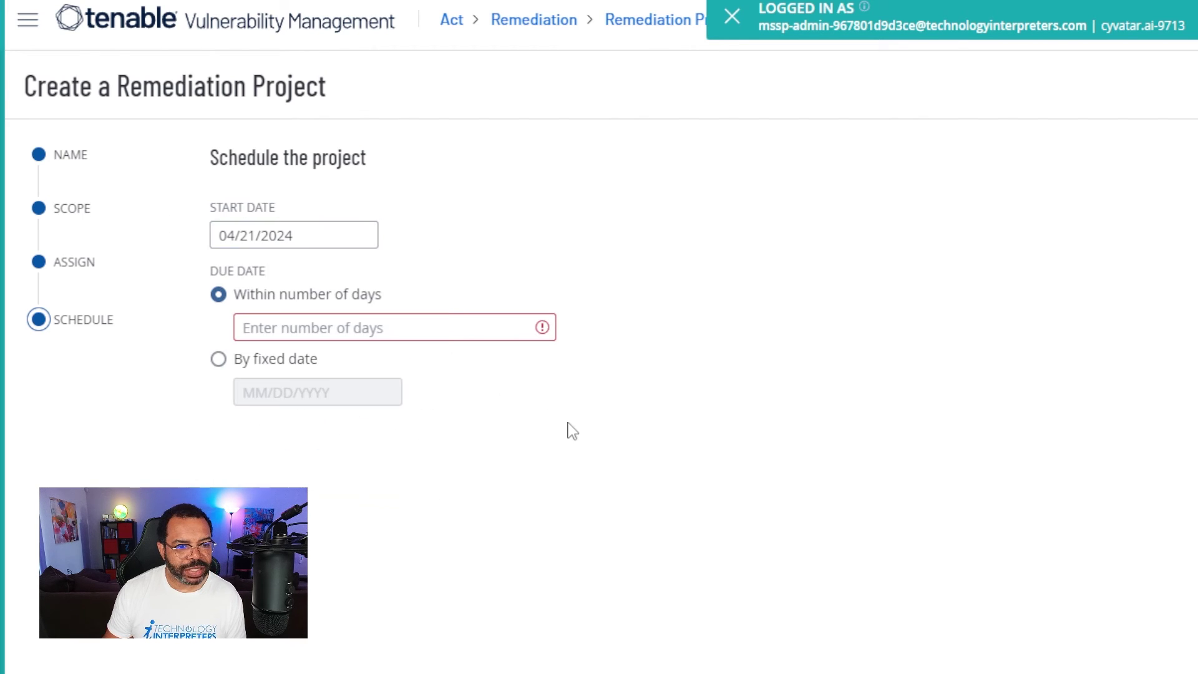
pyautogui.click(248, 299)
pyautogui.click(322, 324)
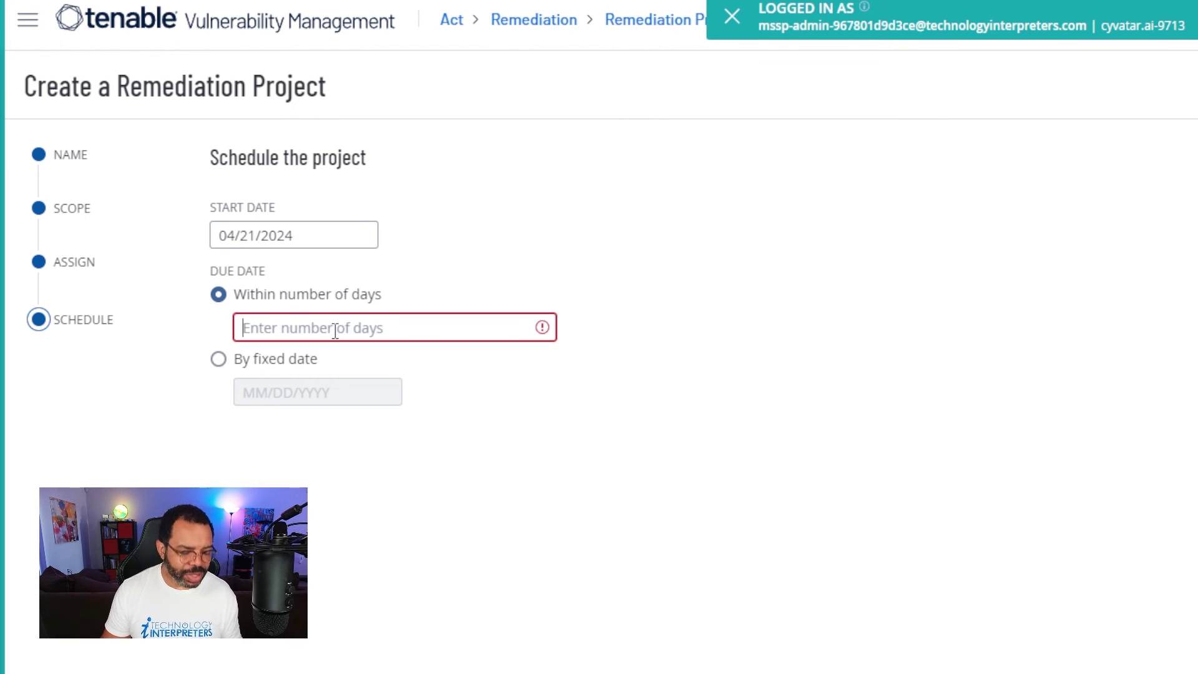
pyautogui.write('5')
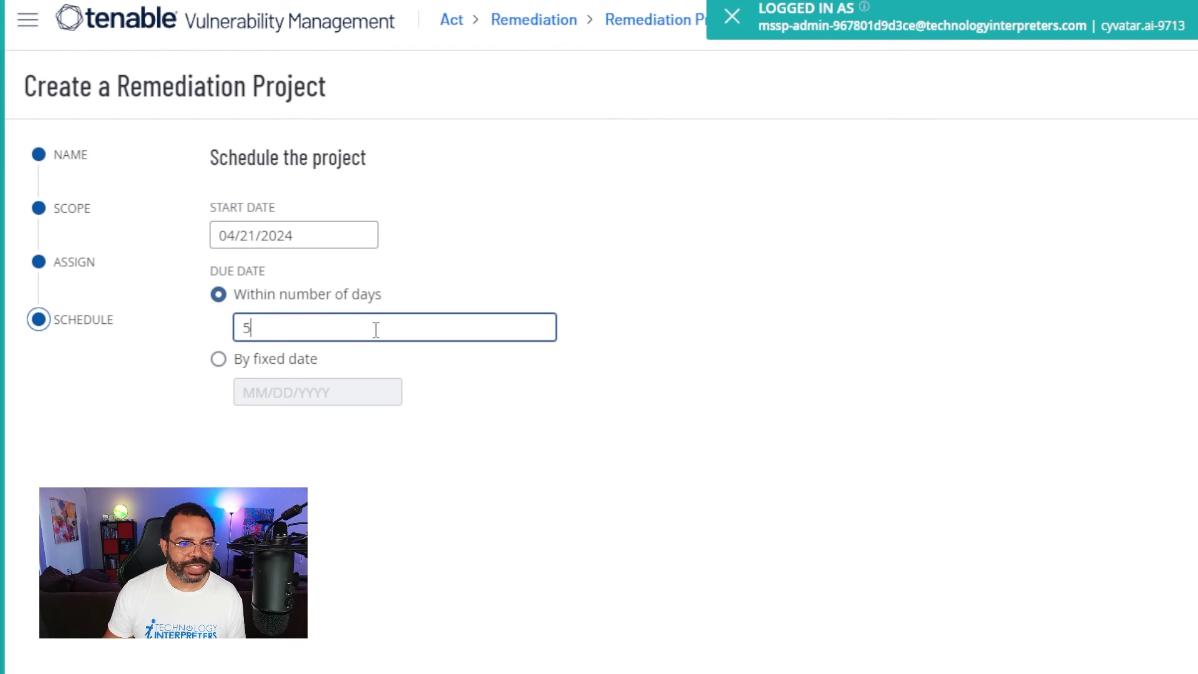
pyautogui.click(294, 367)
pyautogui.click(289, 392)
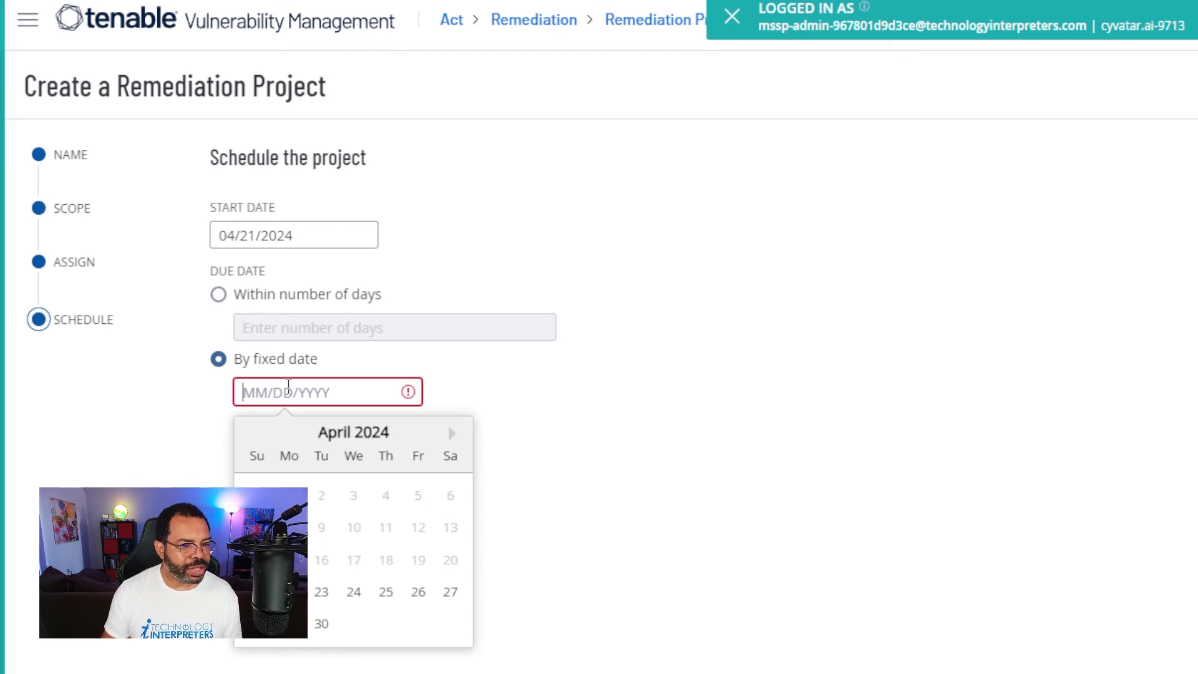
pyautogui.click(414, 594)
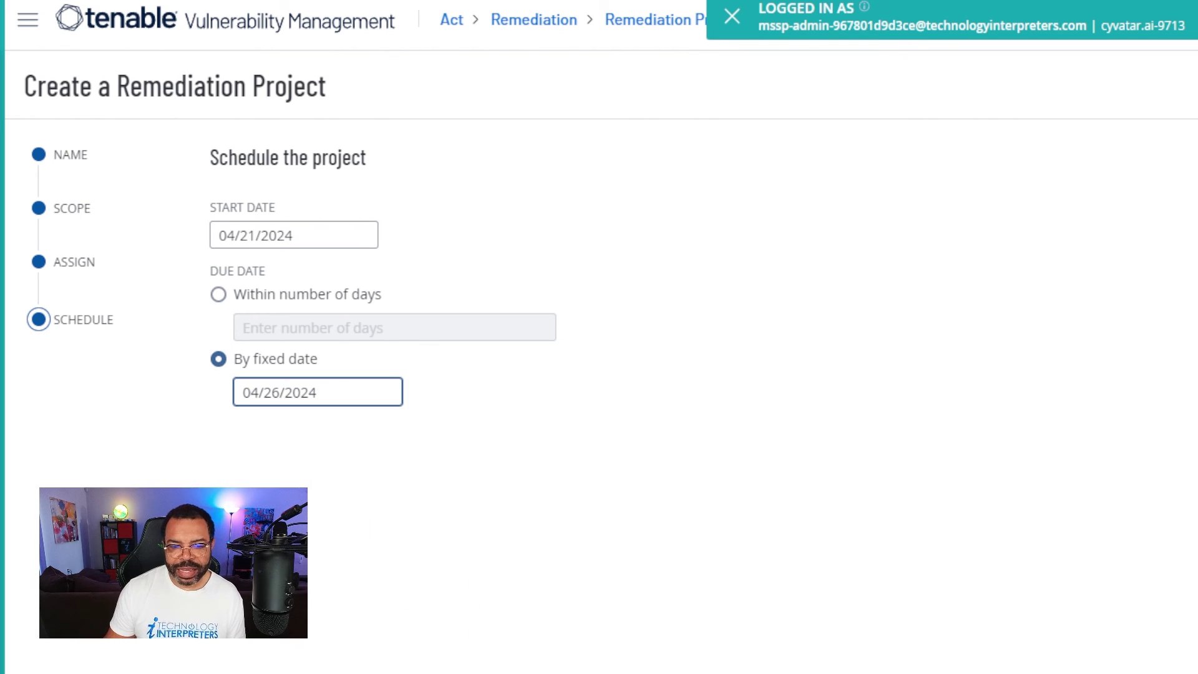
pyautogui.click(901, 641)
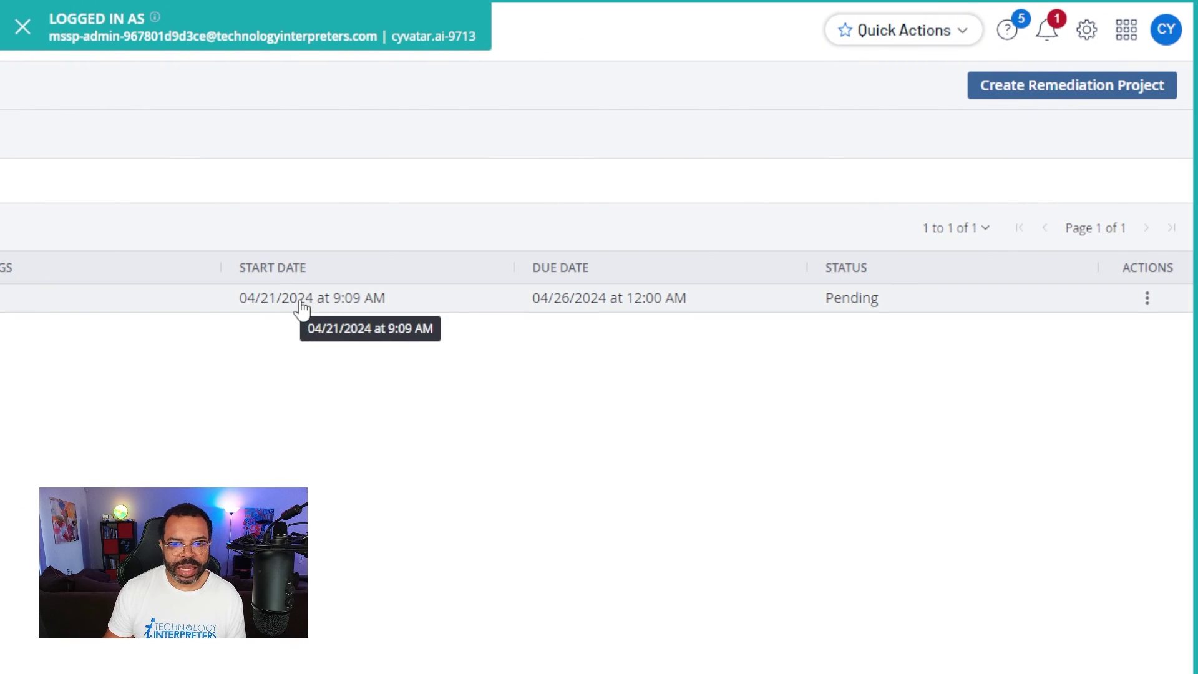
# Activate project 'Name' from its right-click menu in the Remediation Projects list
pyautogui.rightClick(301, 303)
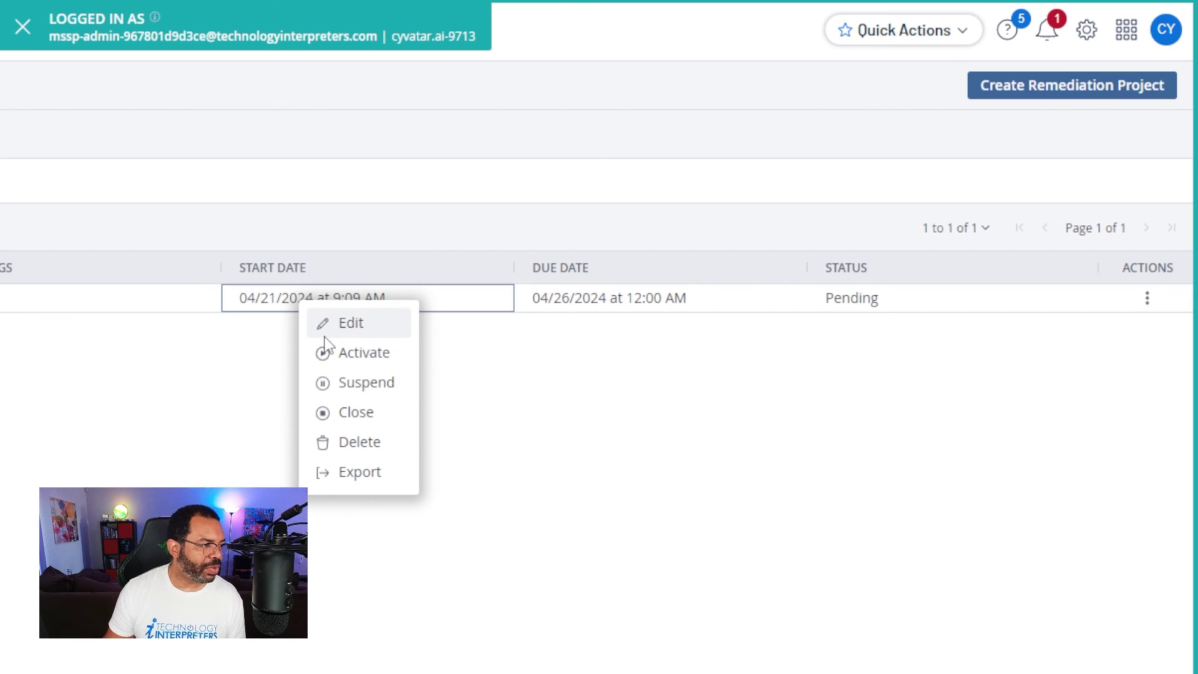
pyautogui.click(1158, 307)
pyautogui.click(1148, 300)
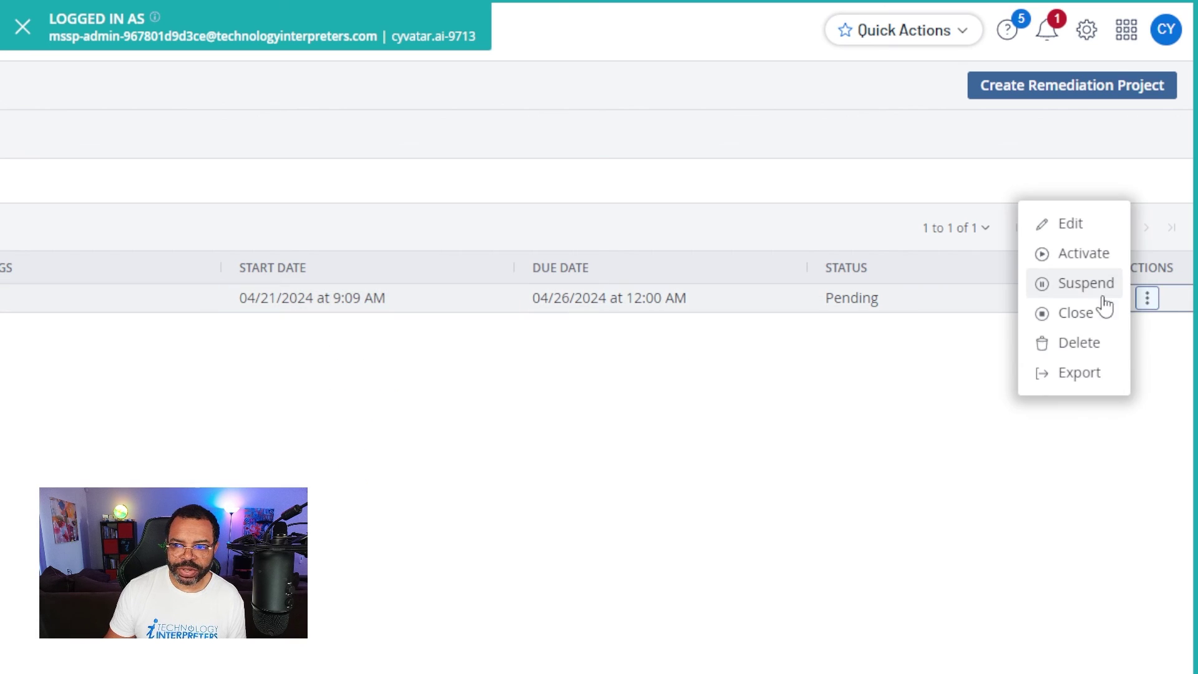
pyautogui.rightClick(267, 305)
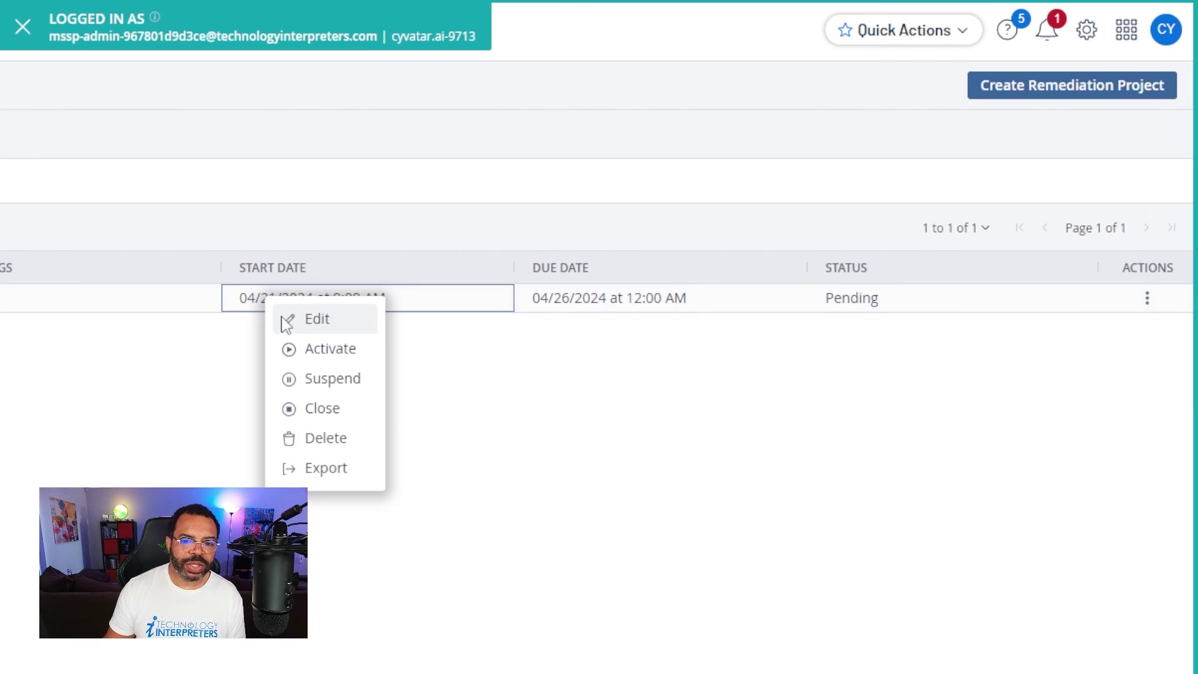
pyautogui.click(312, 352)
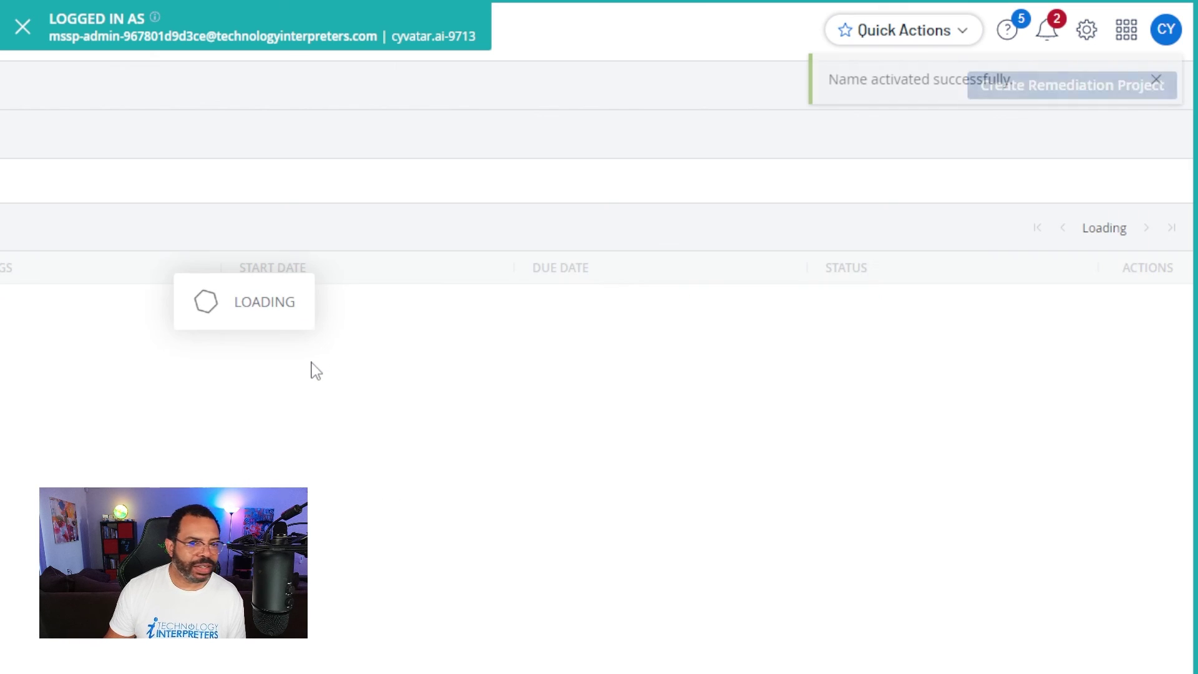